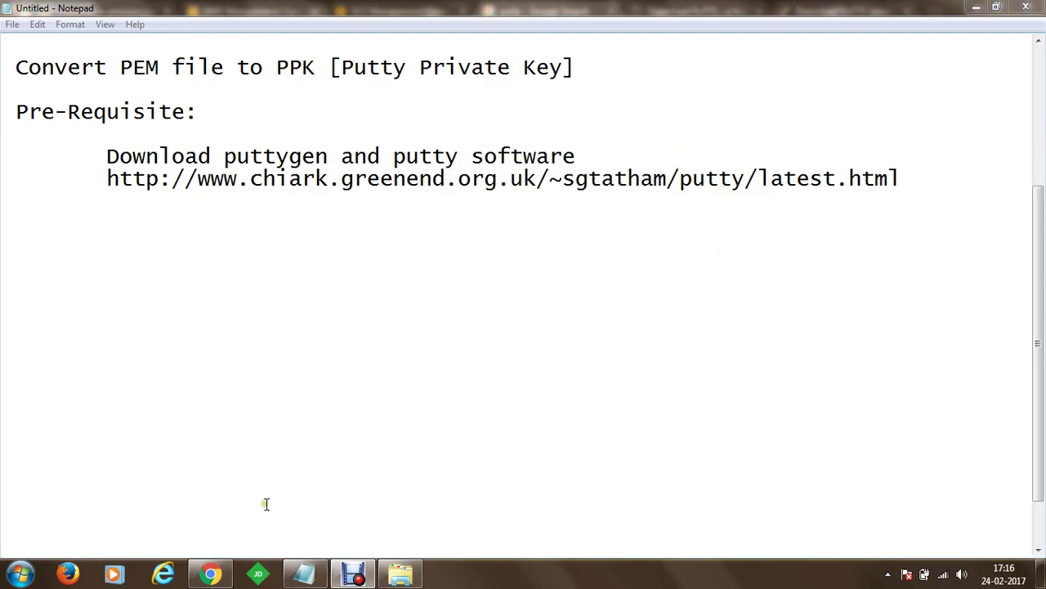
- Switch to Chrome and bring up the PuTTY latest release download page on chiark.greenend.org.uk
{"action": "left_click", "coordinate": [214, 574]}
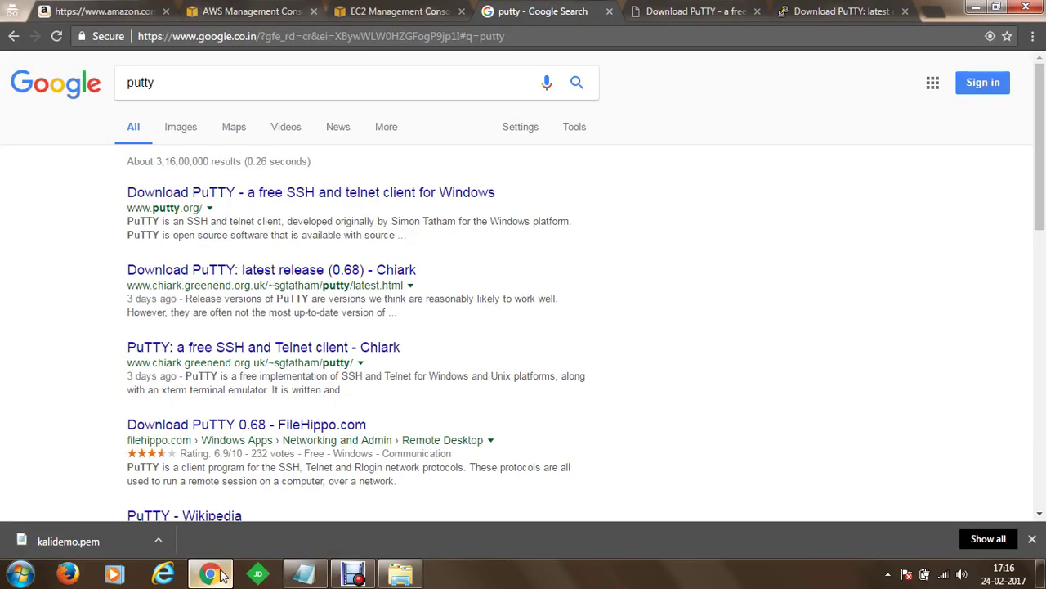
{"action": "left_click", "coordinate": [425, 83]}
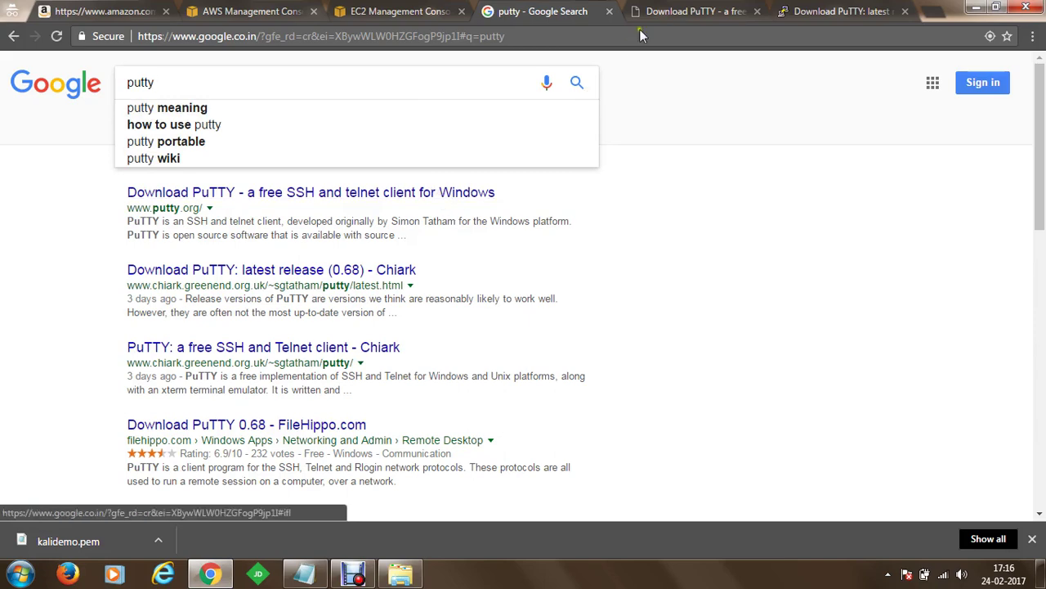
{"action": "left_click", "coordinate": [675, 12]}
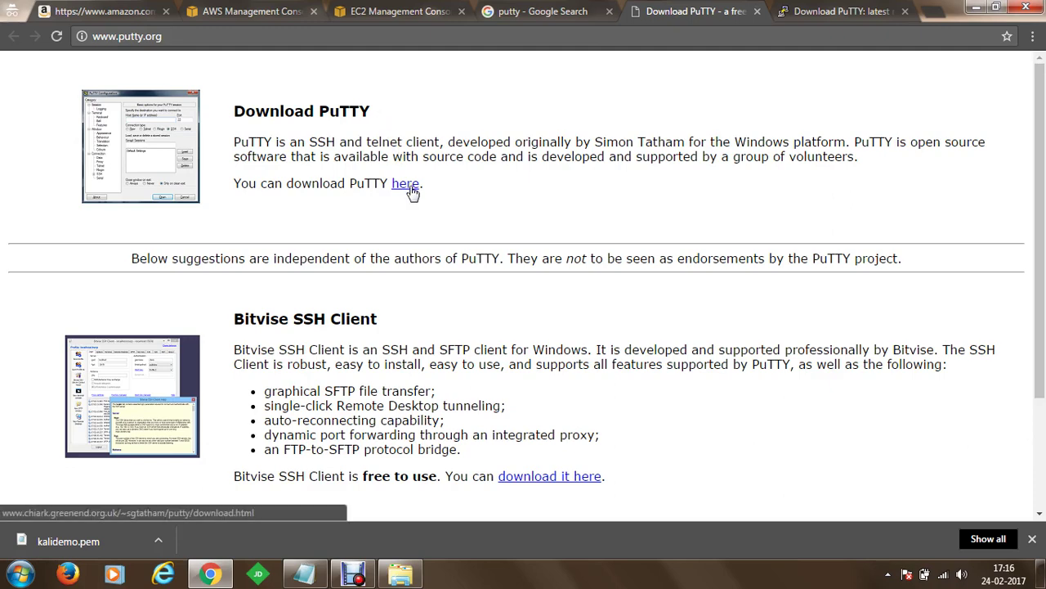
{"action": "left_click", "coordinate": [816, 10]}
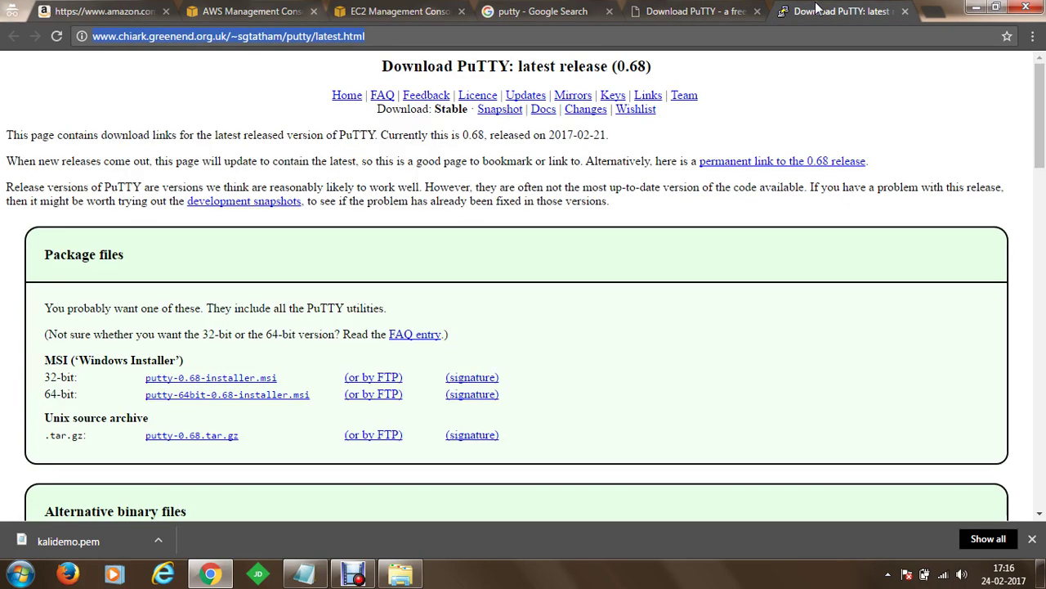
- Examine the PuTTY download page for the putty.exe and puttygen.exe binaries offered in 32-bit and 64-bit versions
{"action": "left_click_drag", "start_coordinate": [381, 67], "coordinate": [670, 66]}
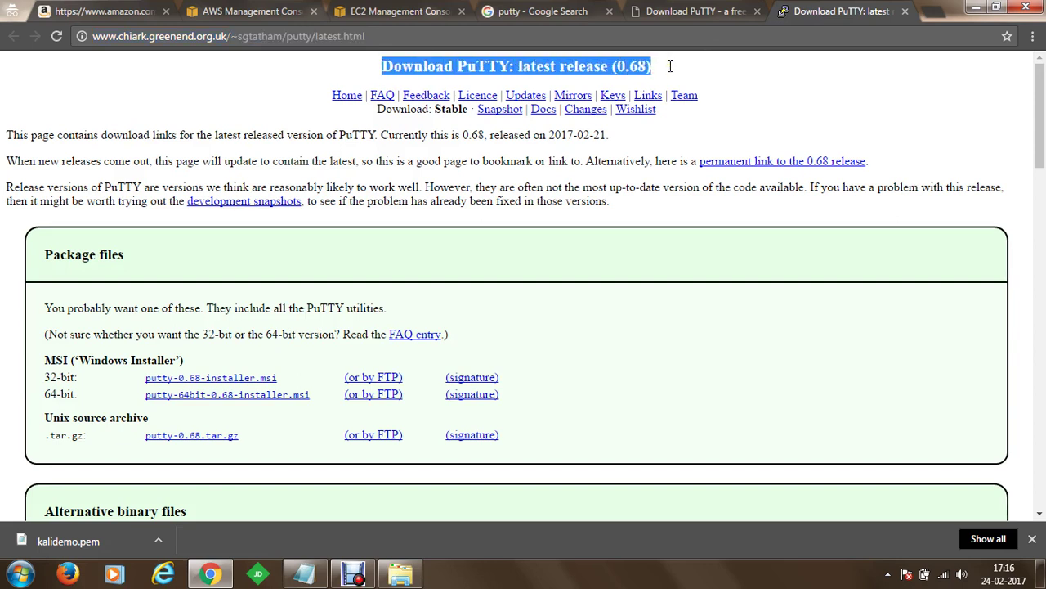
{"action": "left_click", "coordinate": [738, 75]}
{"action": "scroll", "coordinate": [719, 182], "scroll_direction": "down", "scroll_amount": 1}
{"action": "scroll", "coordinate": [720, 181], "scroll_direction": "down", "scroll_amount": 1}
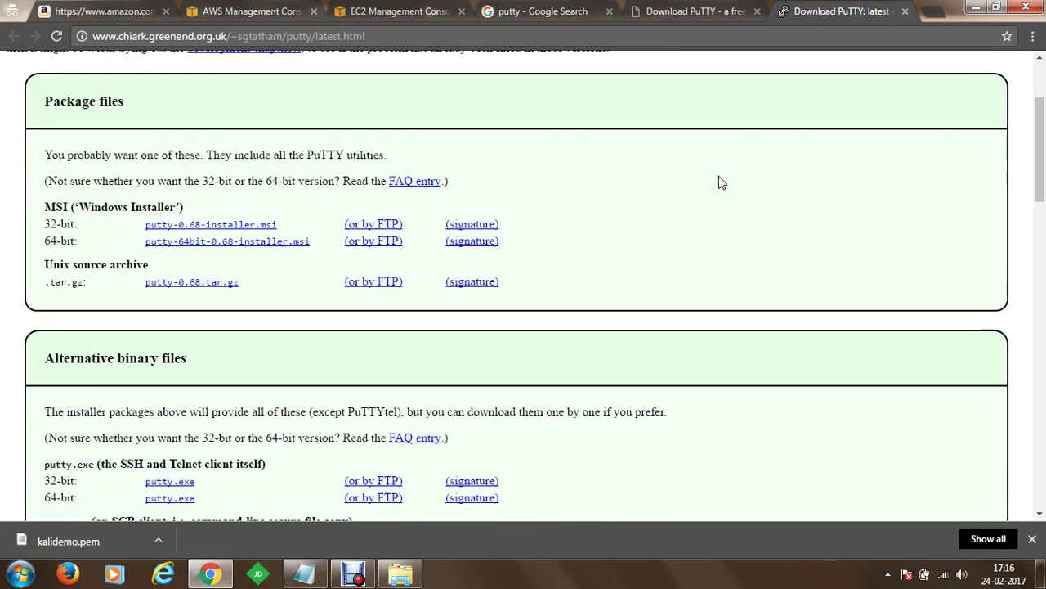
{"action": "scroll", "coordinate": [720, 181], "scroll_direction": "down", "scroll_amount": 2}
{"action": "scroll", "coordinate": [720, 182], "scroll_direction": "down", "scroll_amount": 1}
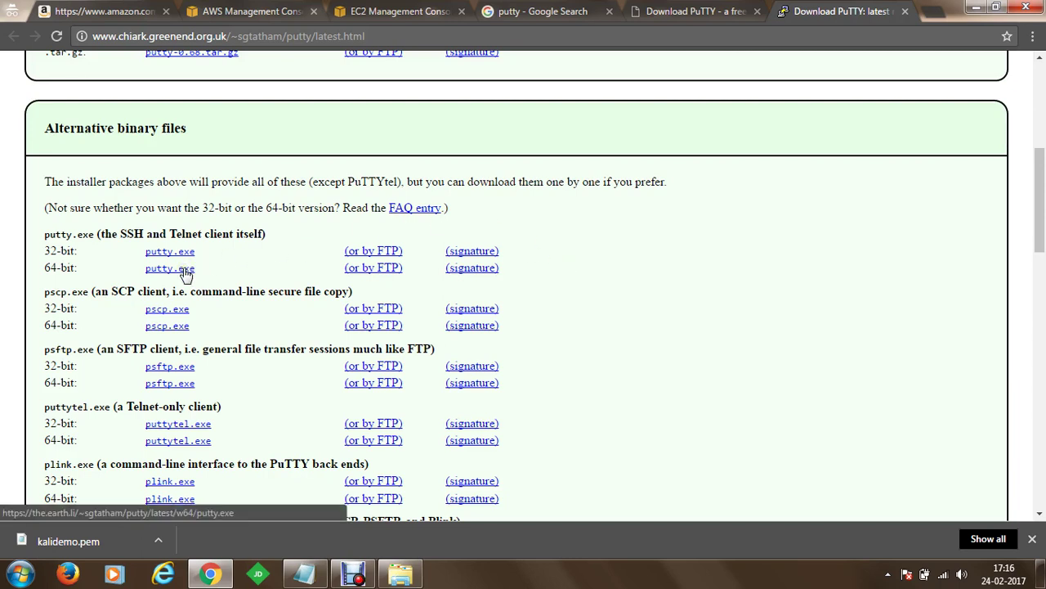
{"action": "scroll", "coordinate": [546, 265], "scroll_direction": "down", "scroll_amount": 2}
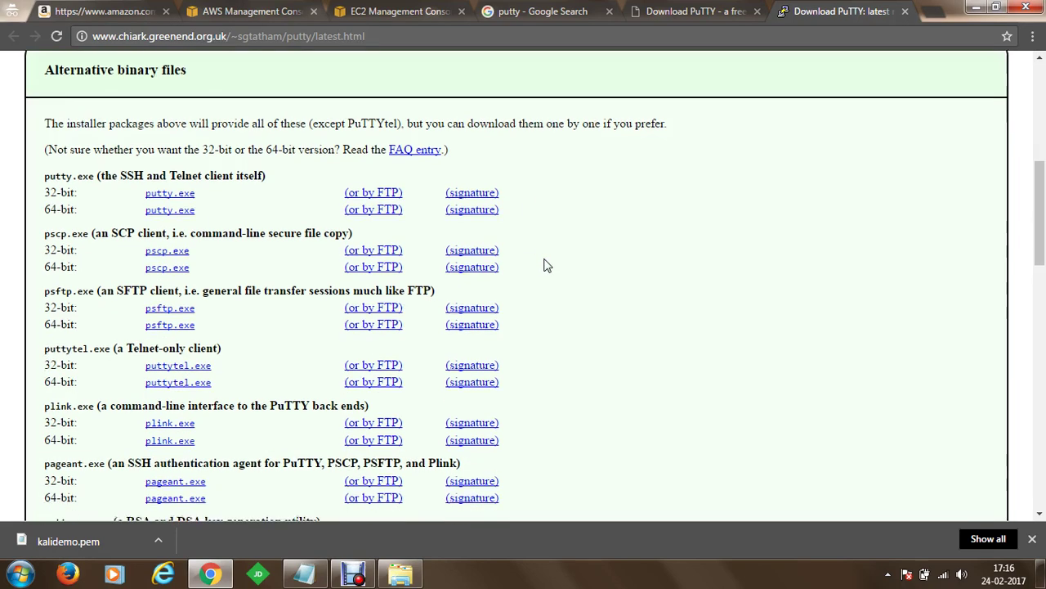
{"action": "scroll", "coordinate": [546, 265], "scroll_direction": "down", "scroll_amount": 2}
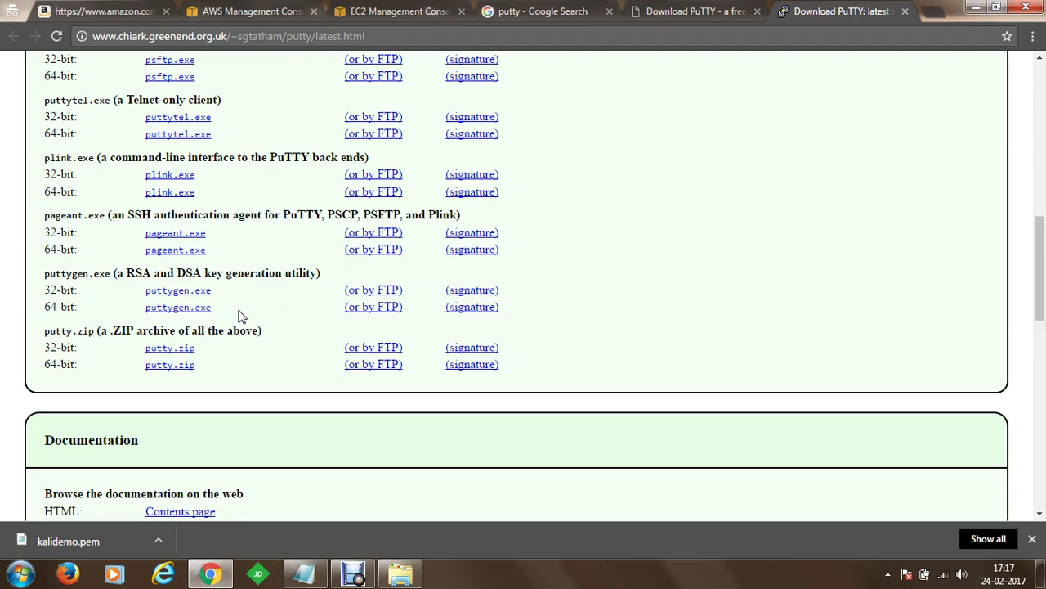
- Find PuTTYgen among the installed programs, run it as administrator and bring its window in front of the Notepad notes
{"action": "left_click", "coordinate": [22, 575]}
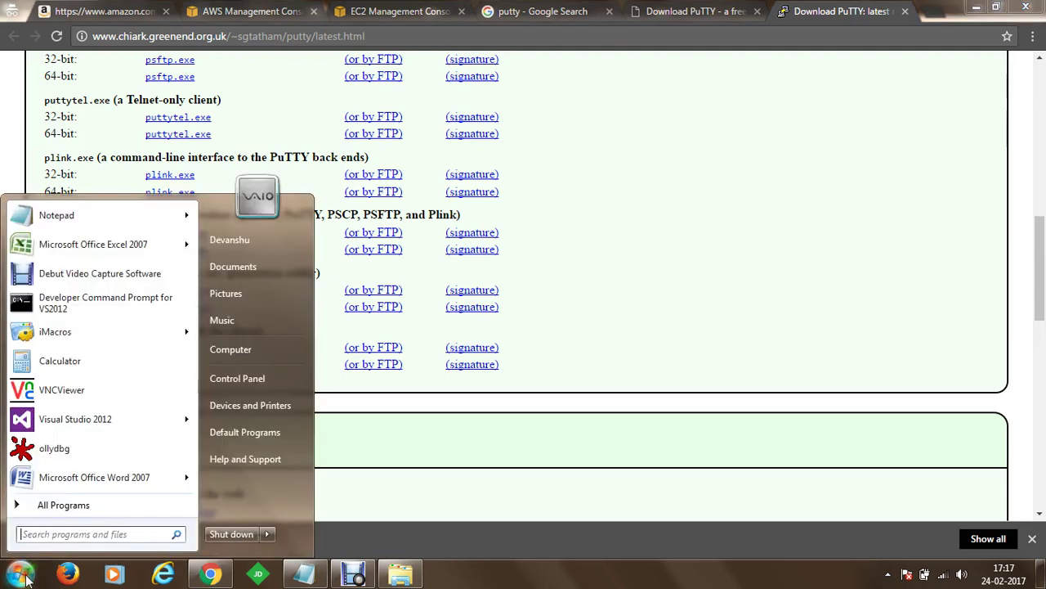
{"action": "type", "text": "puttyge"}
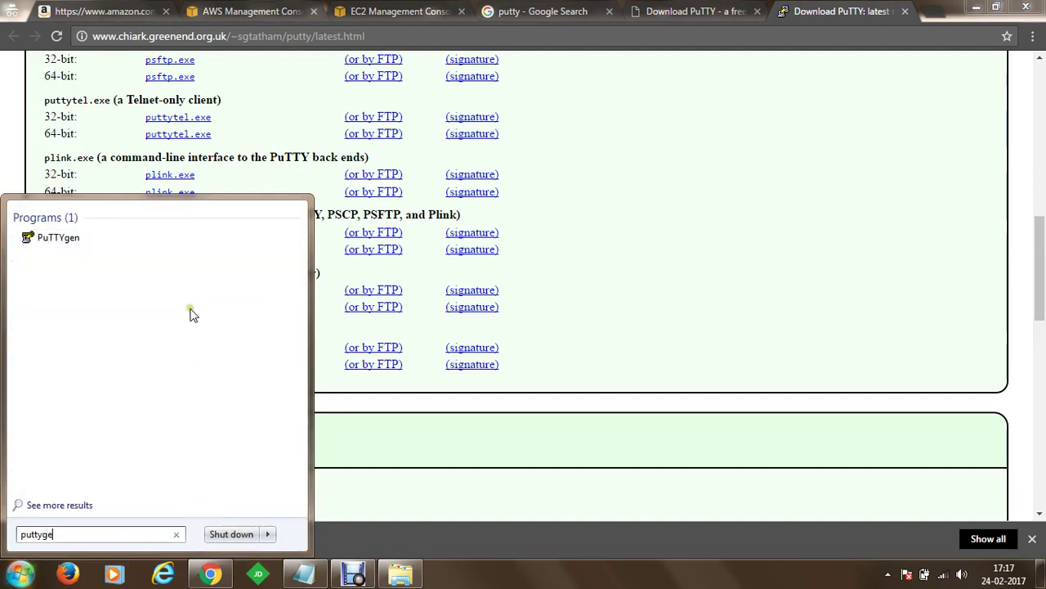
{"action": "right_click", "coordinate": [191, 242]}
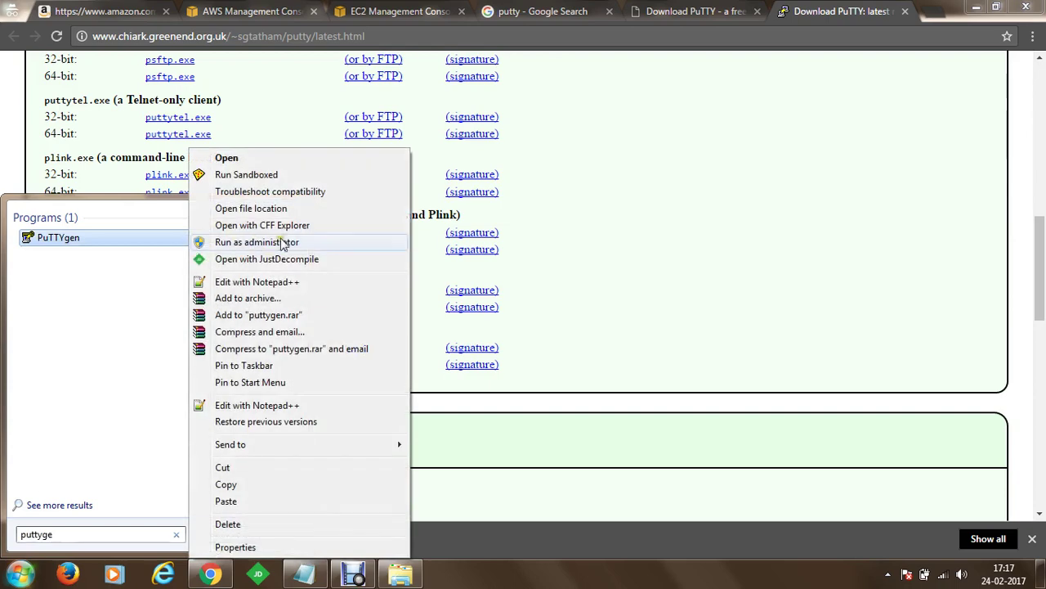
{"action": "left_click", "coordinate": [280, 241]}
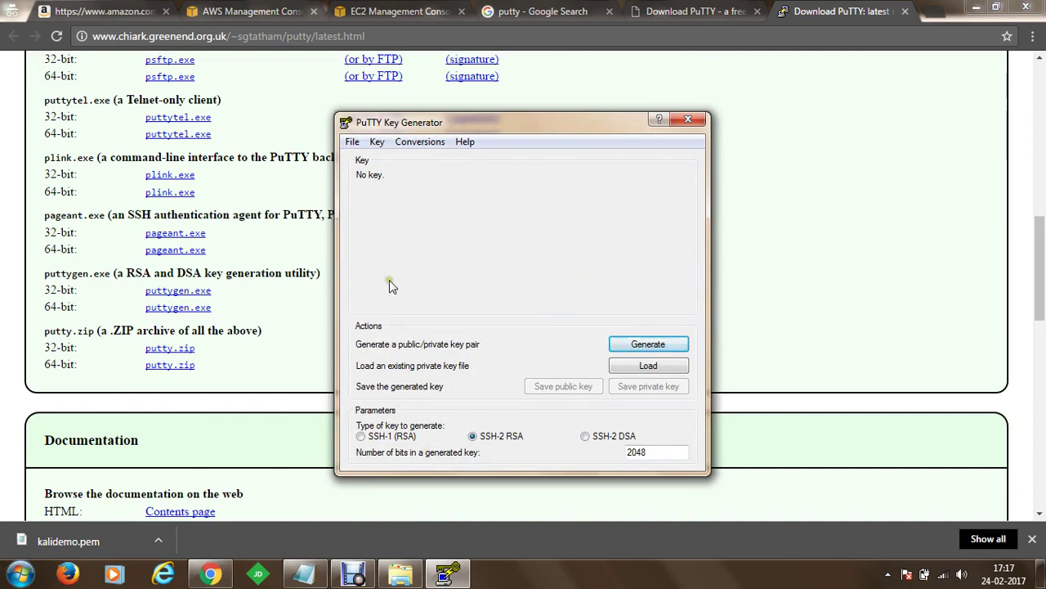
{"action": "left_click", "coordinate": [325, 570]}
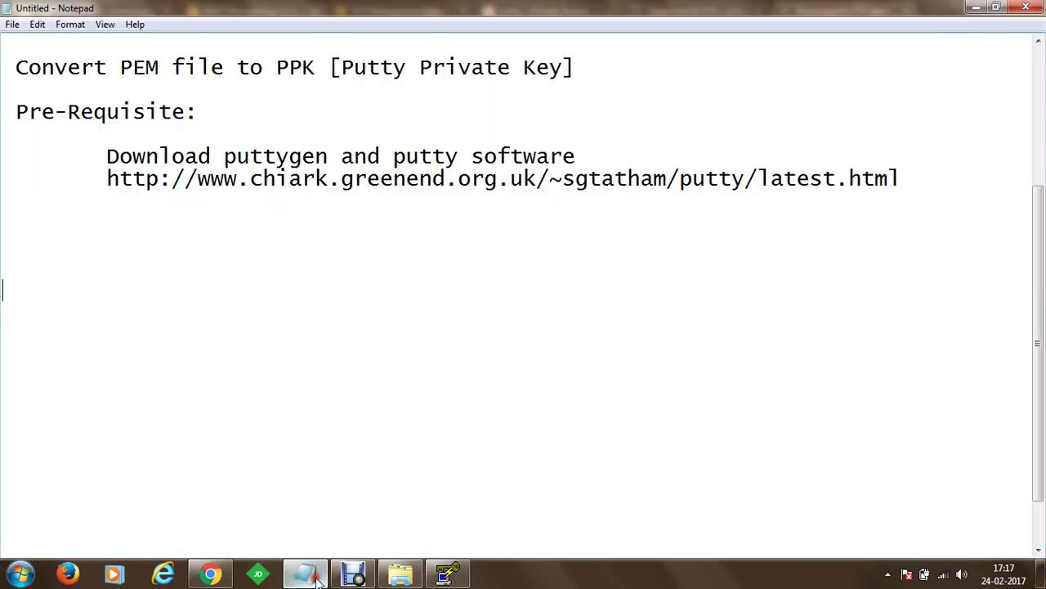
{"action": "left_click", "coordinate": [447, 572]}
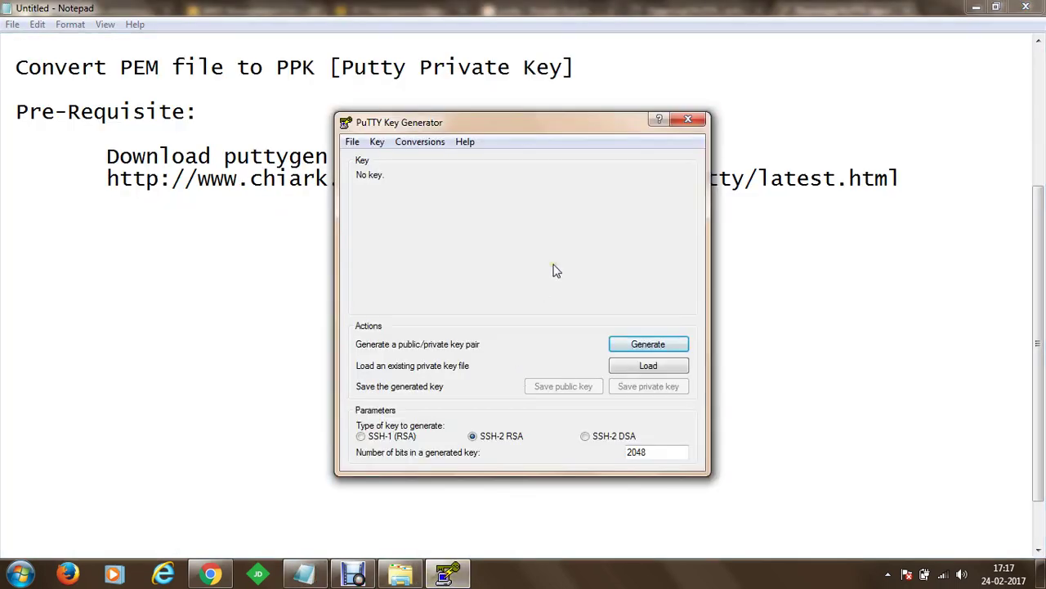
- Start loading an existing private key and browse to the ethical_hacking_training_2 folder on Local Disk (C:)
{"action": "left_click", "coordinate": [675, 368]}
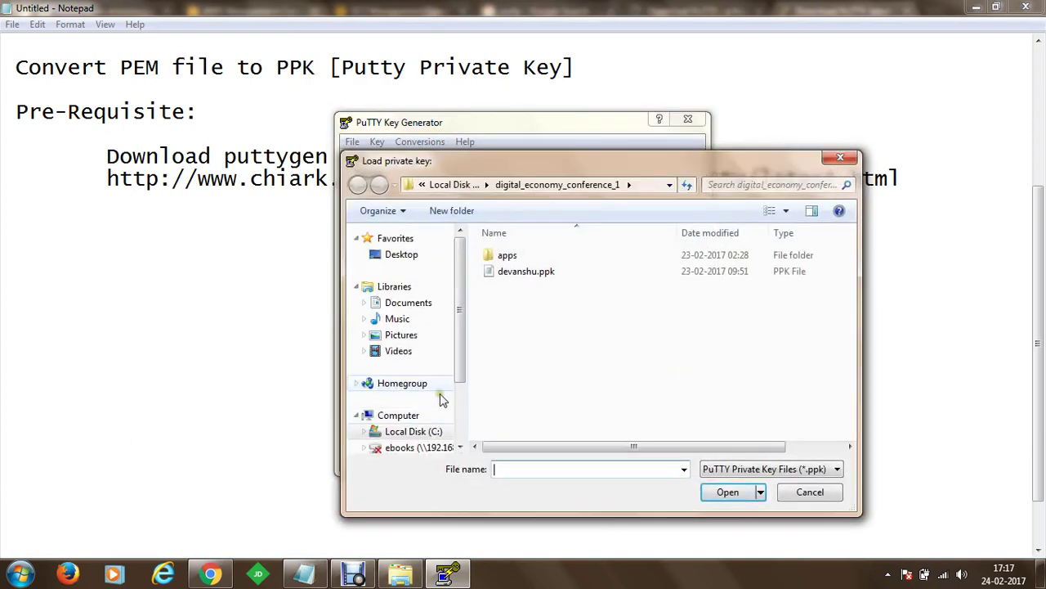
{"action": "left_click", "coordinate": [452, 184]}
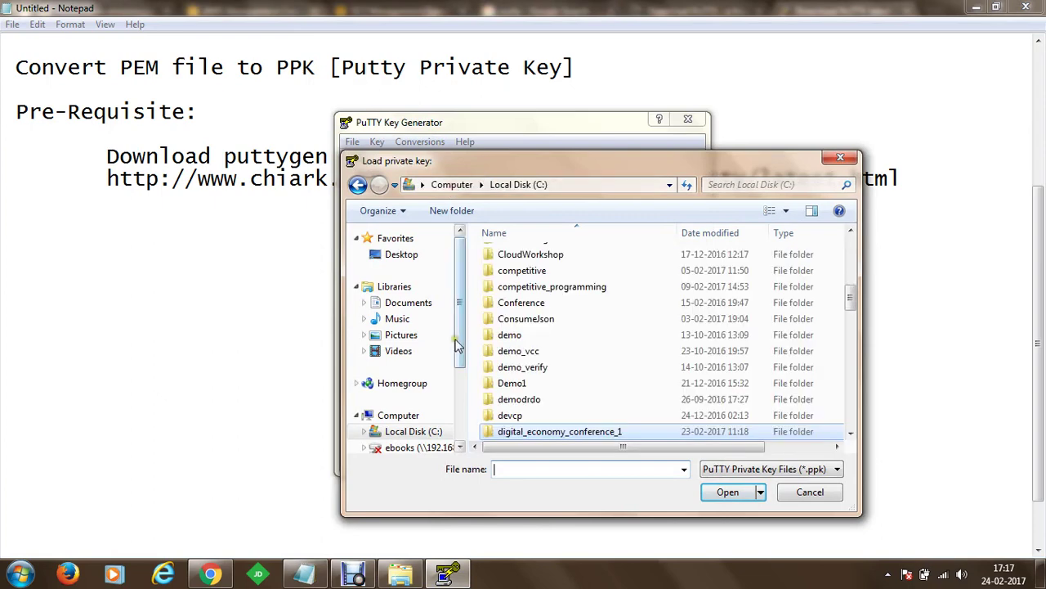
{"action": "left_click", "coordinate": [387, 415]}
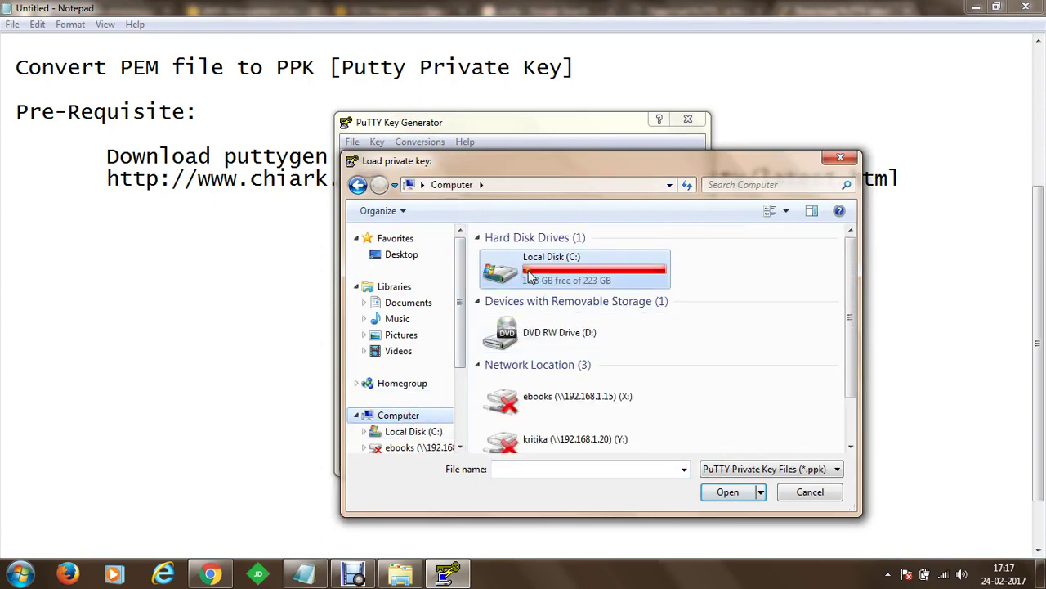
{"action": "double_click", "coordinate": [529, 274]}
{"action": "type", "text": "et"}
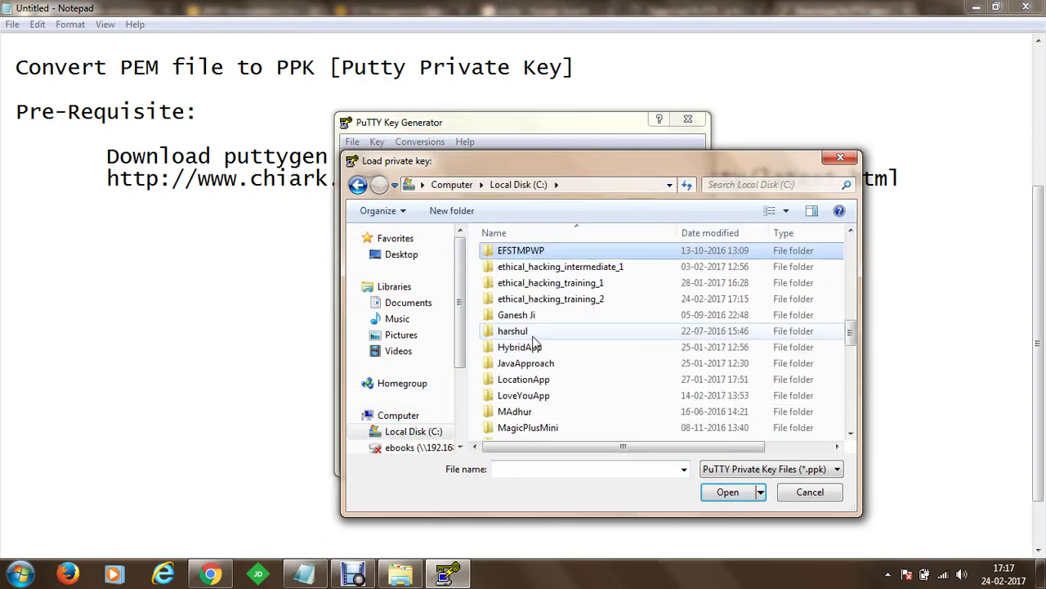
{"action": "key", "text": "Down"}
{"action": "key", "text": "Down"}
{"action": "key", "text": "Return"}
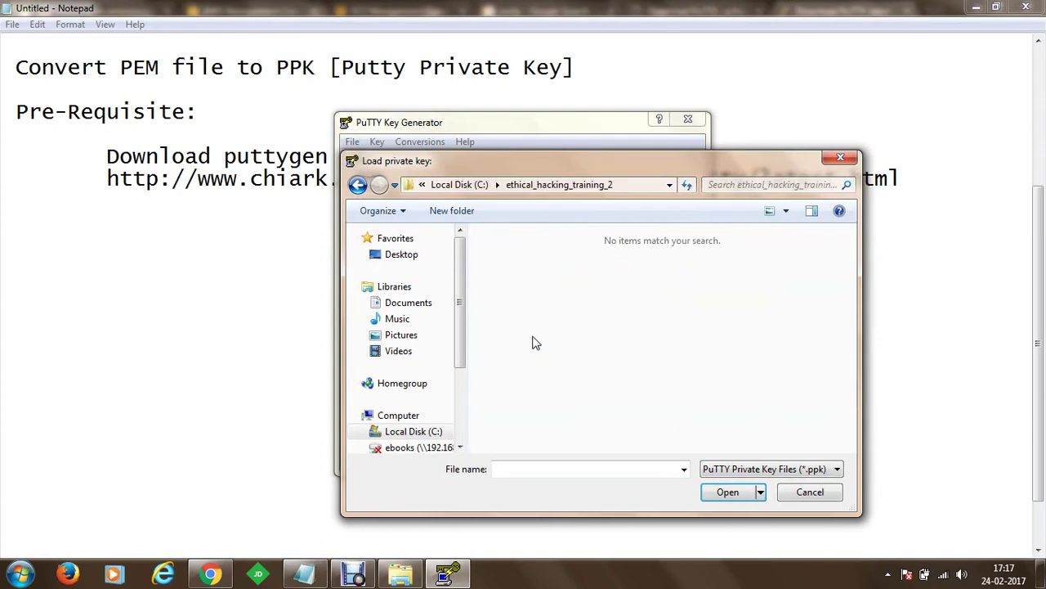
- Show all file types, load kalidemo.pem as the private key and acknowledge the import notice
{"action": "left_click", "coordinate": [760, 468]}
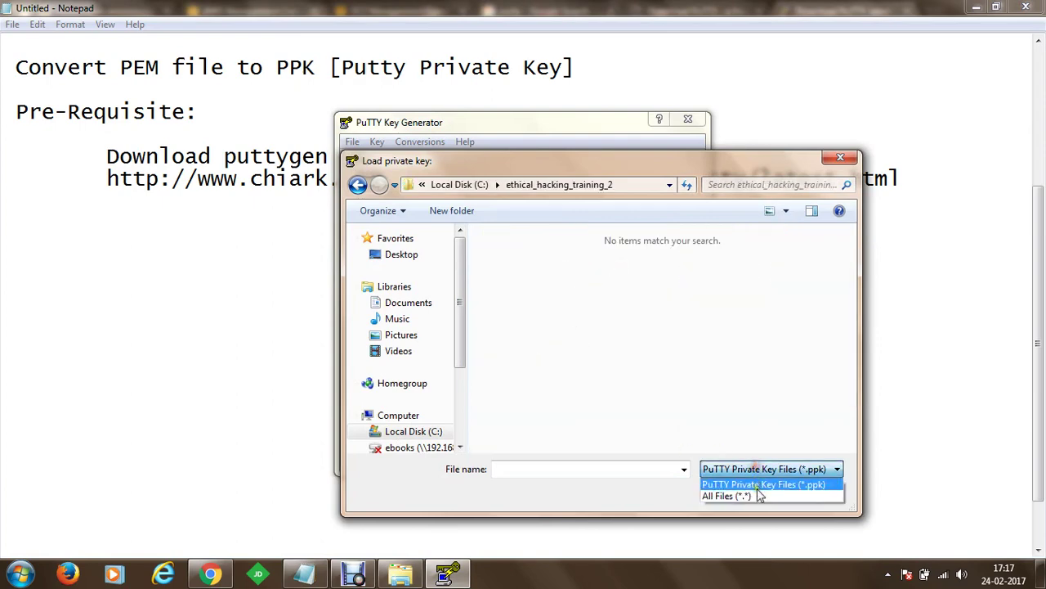
{"action": "left_click", "coordinate": [759, 493]}
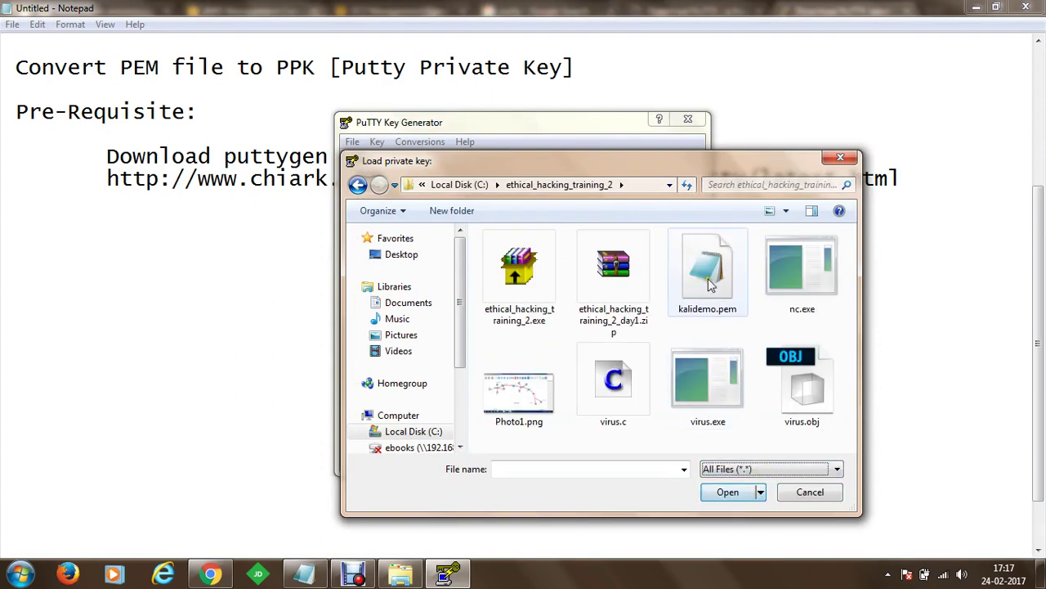
{"action": "left_click", "coordinate": [708, 282]}
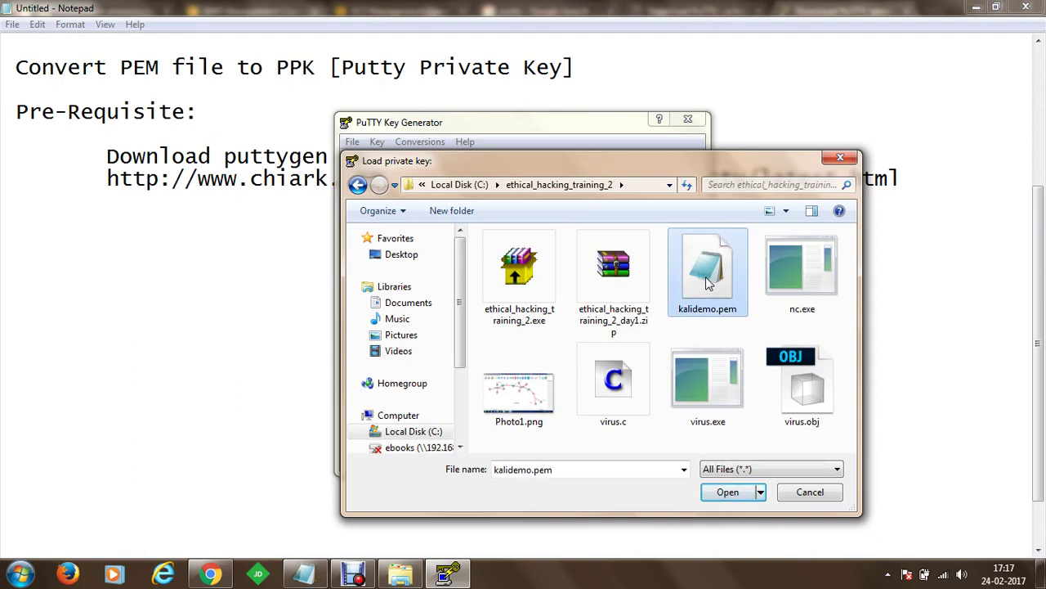
{"action": "left_click", "coordinate": [726, 493]}
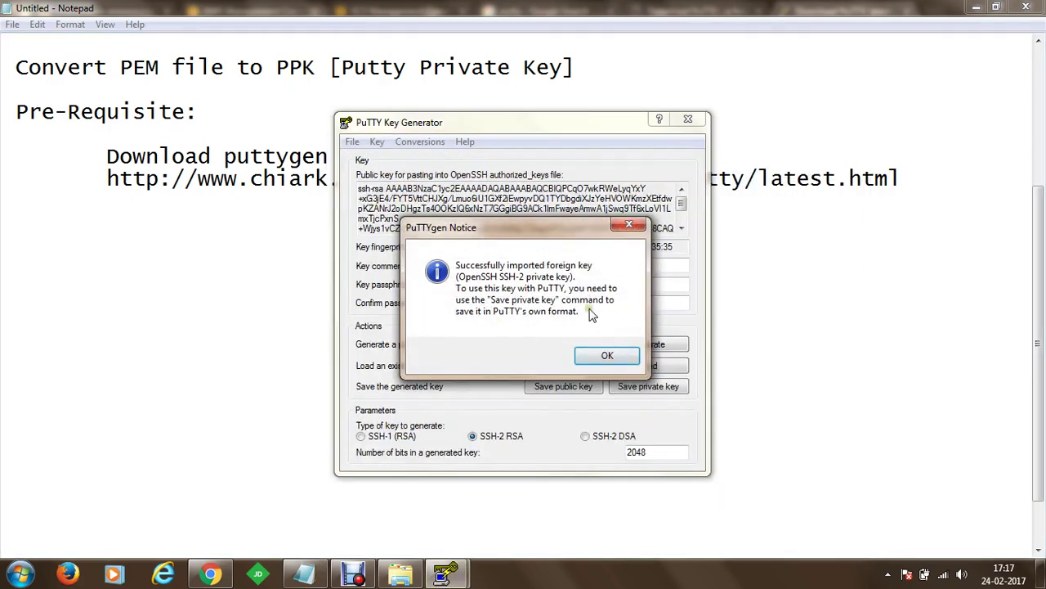
{"action": "left_click", "coordinate": [605, 358]}
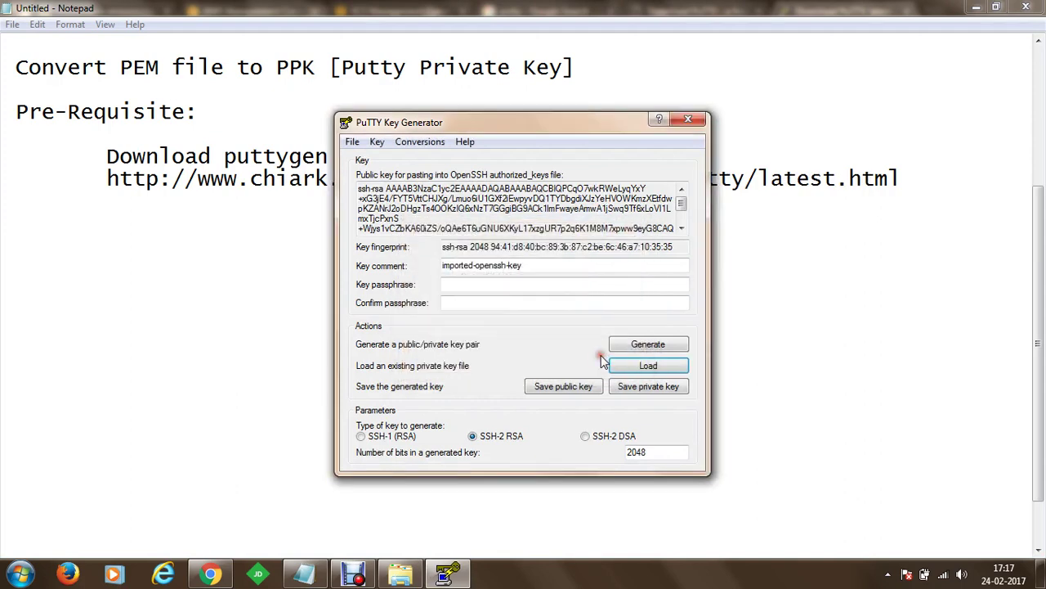
- Enter and confirm the key passphrase and save the private key as kalidemo in PuTTY's PPK format
{"action": "left_click", "coordinate": [477, 284]}
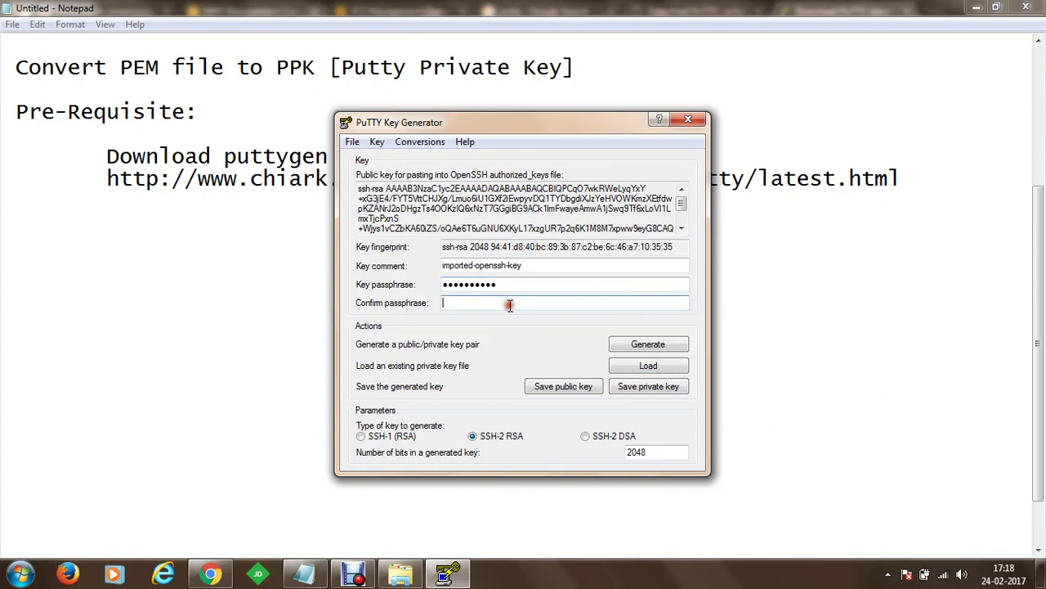
{"action": "left_click", "coordinate": [509, 304]}
{"action": "left_click", "coordinate": [660, 392]}
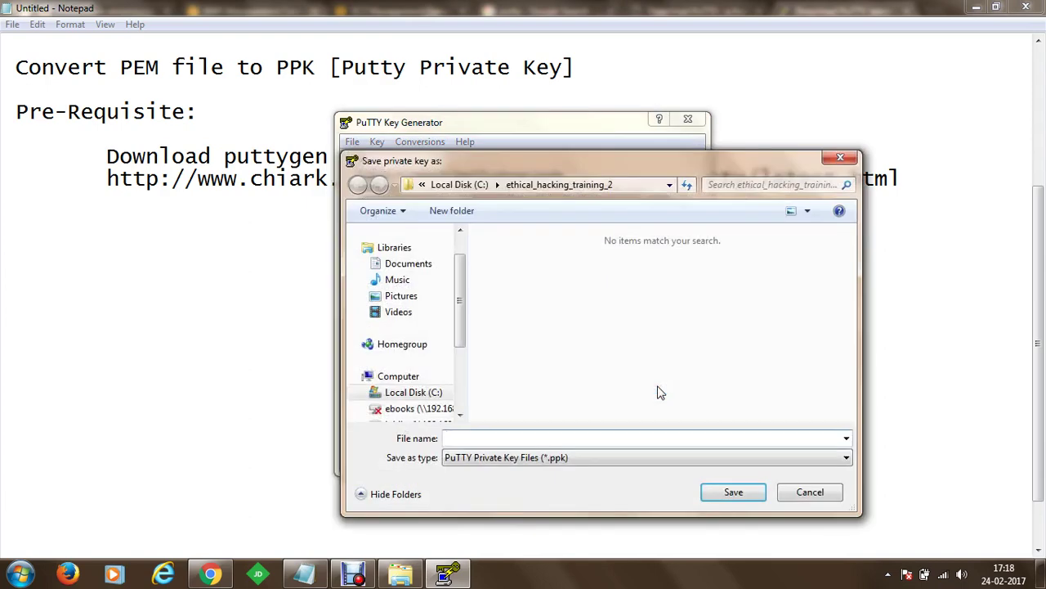
{"action": "type", "text": "k"}
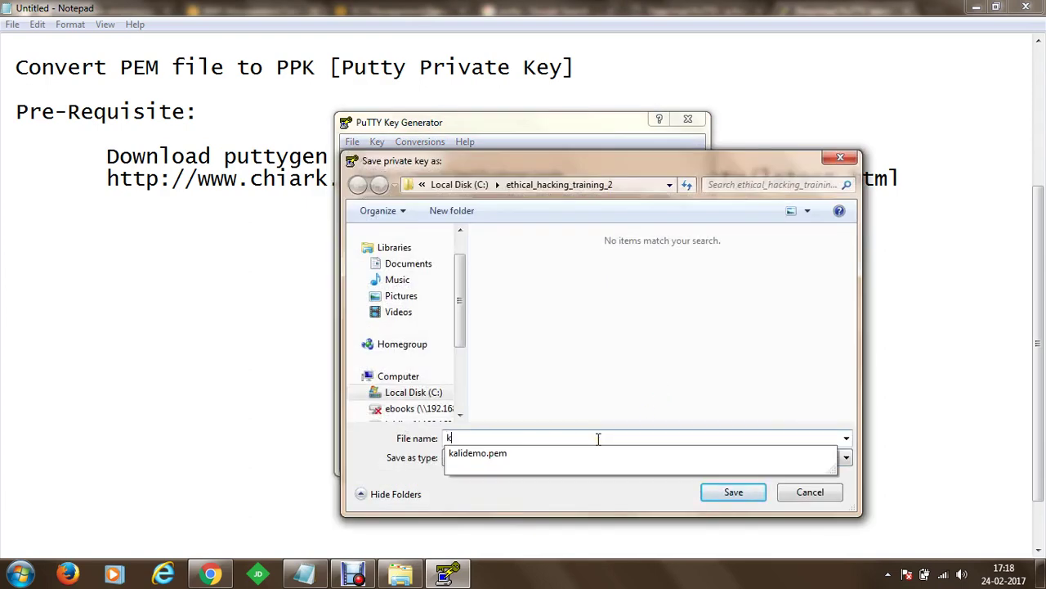
{"action": "type", "text": "alidemo"}
{"action": "key", "text": "Escape"}
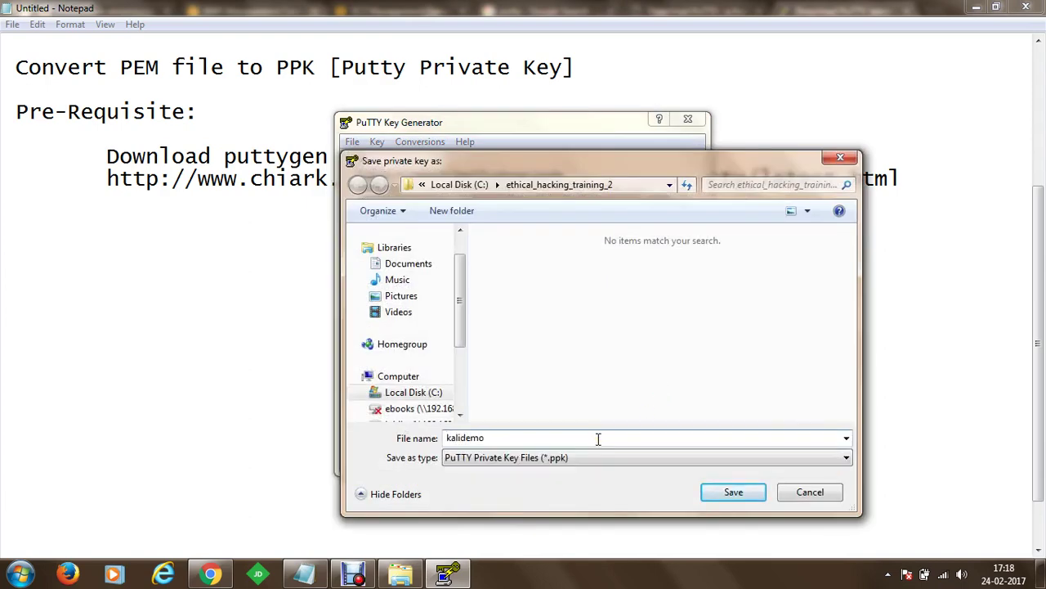
{"action": "left_click", "coordinate": [746, 495]}
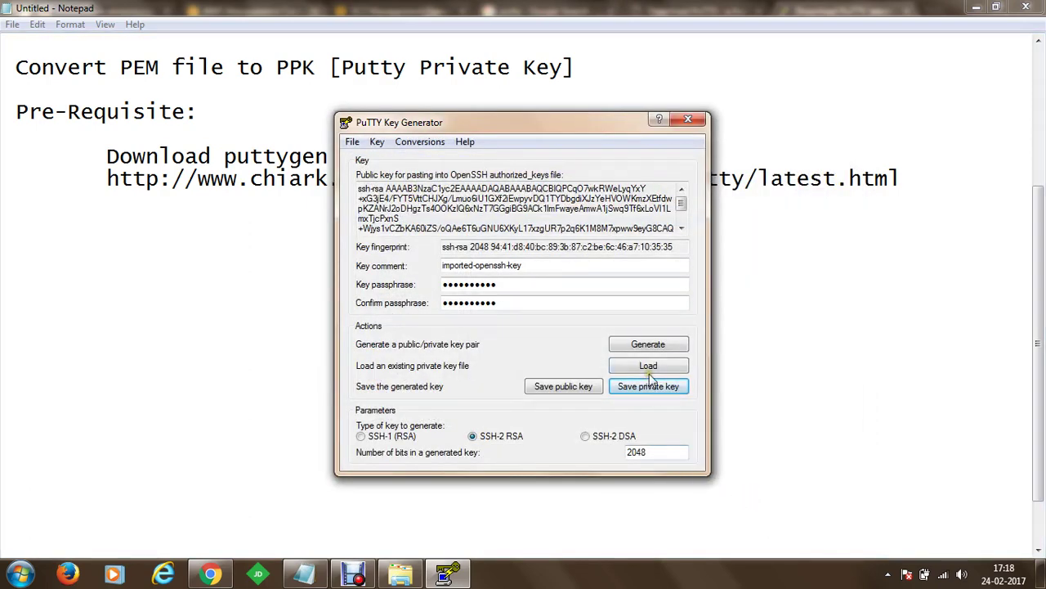
{"action": "left_click", "coordinate": [689, 121]}
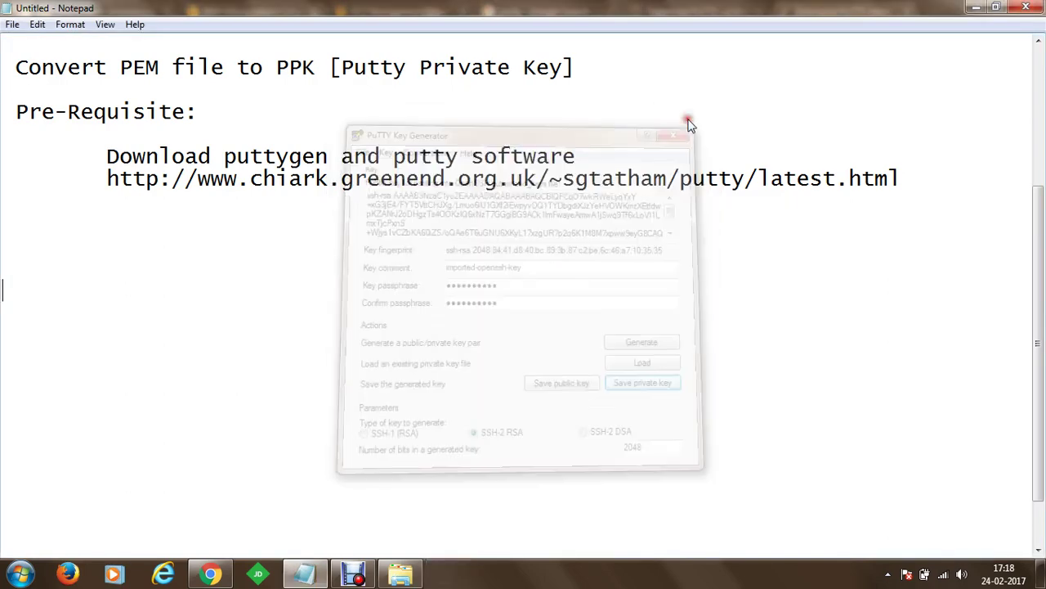
- Find PuTTY among the installed programs and run it as administrator
{"action": "left_click", "coordinate": [21, 570]}
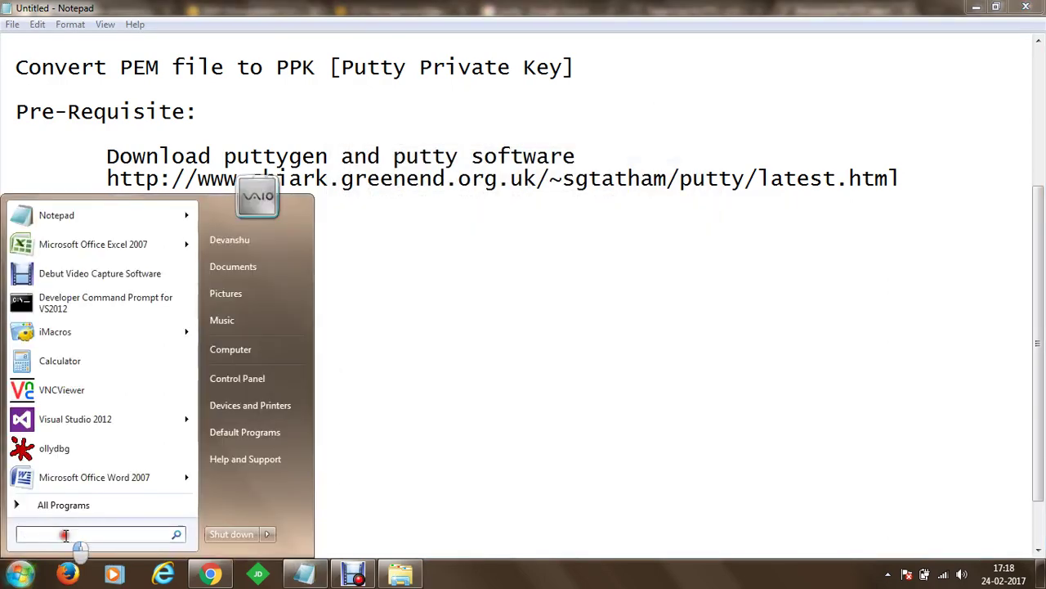
{"action": "type", "text": "putty"}
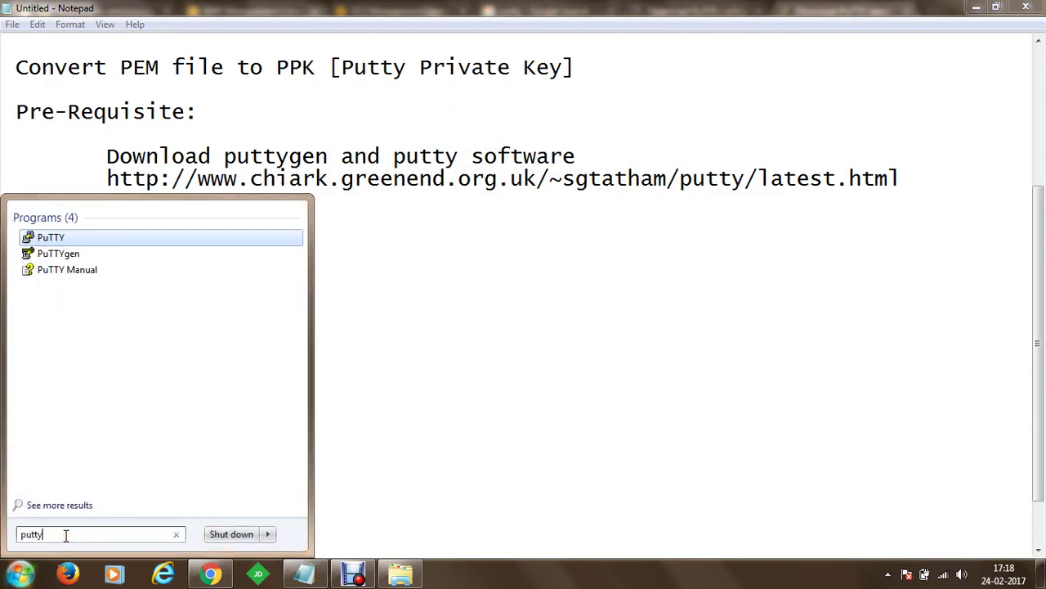
{"action": "right_click", "coordinate": [264, 239]}
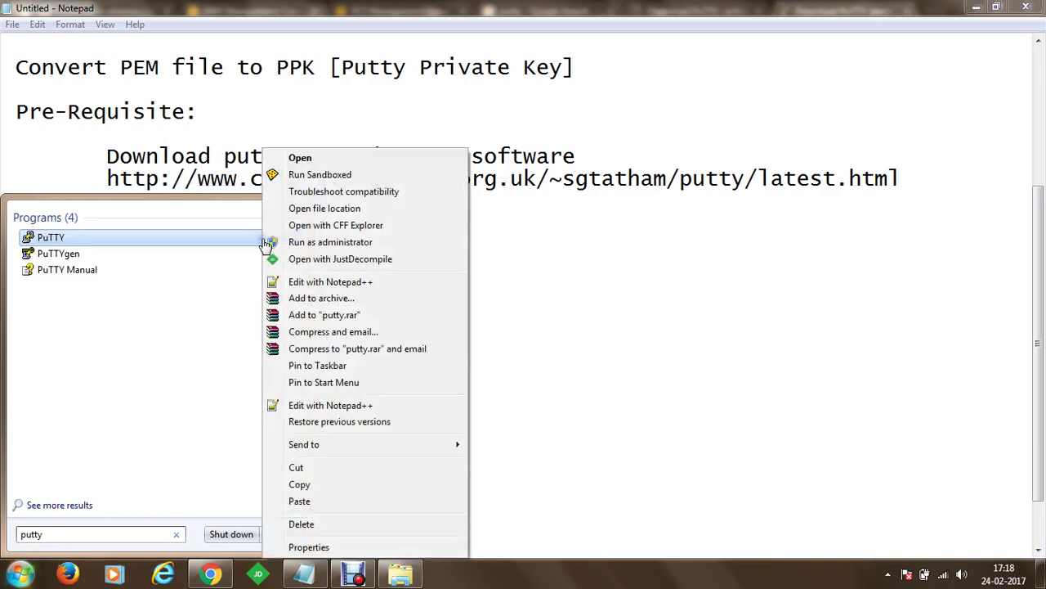
{"action": "left_click", "coordinate": [401, 242]}
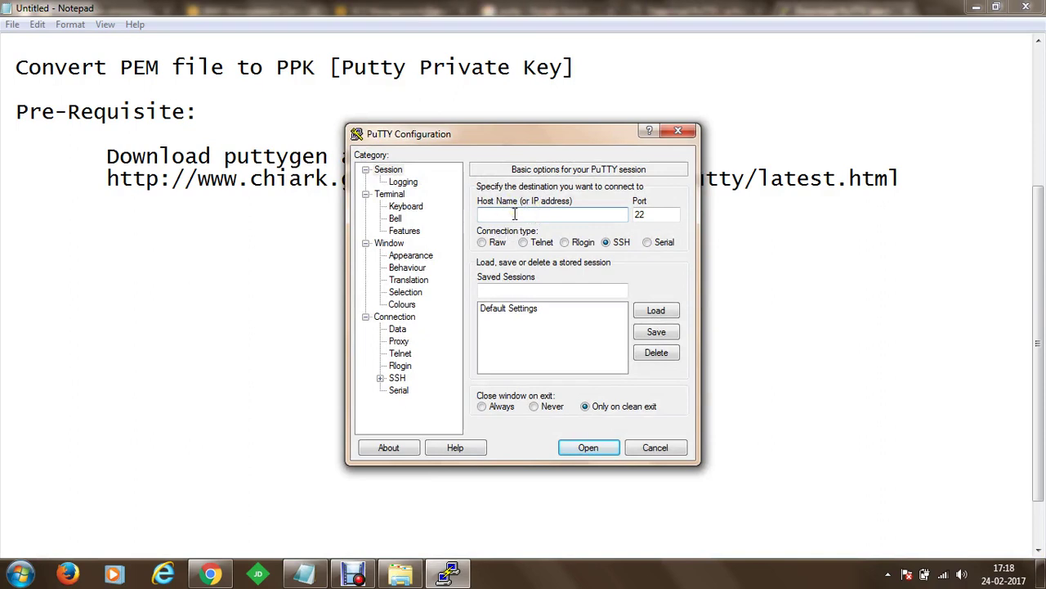
- Look through PuTTY's SSH authentication, connection and basic session settings to see where the host and private key are specified
{"action": "left_click", "coordinate": [380, 378]}
{"action": "left_click", "coordinate": [411, 366]}
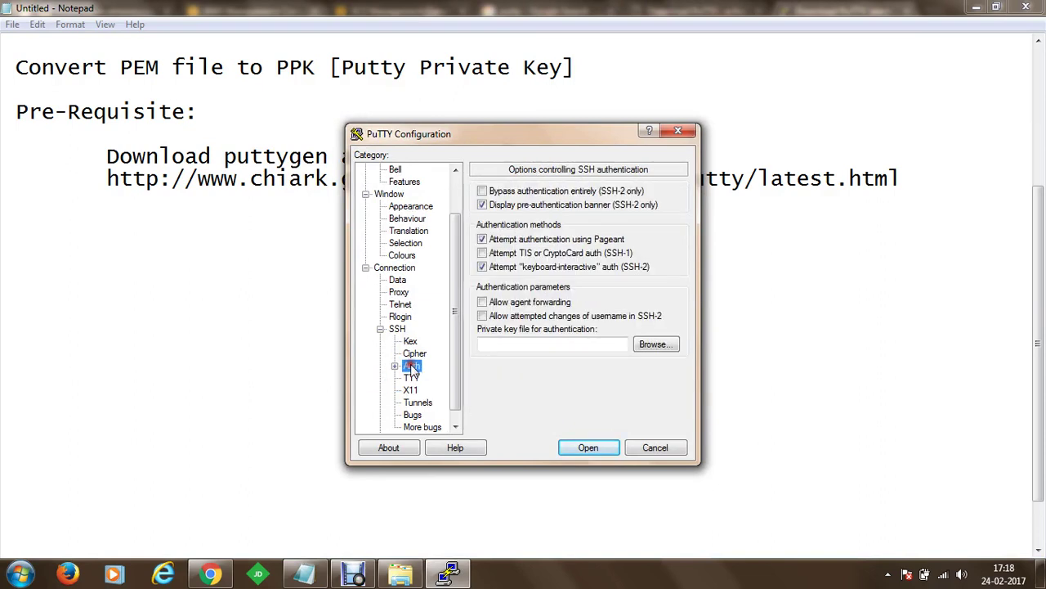
{"action": "scroll", "coordinate": [480, 262], "scroll_direction": "up", "scroll_amount": 2}
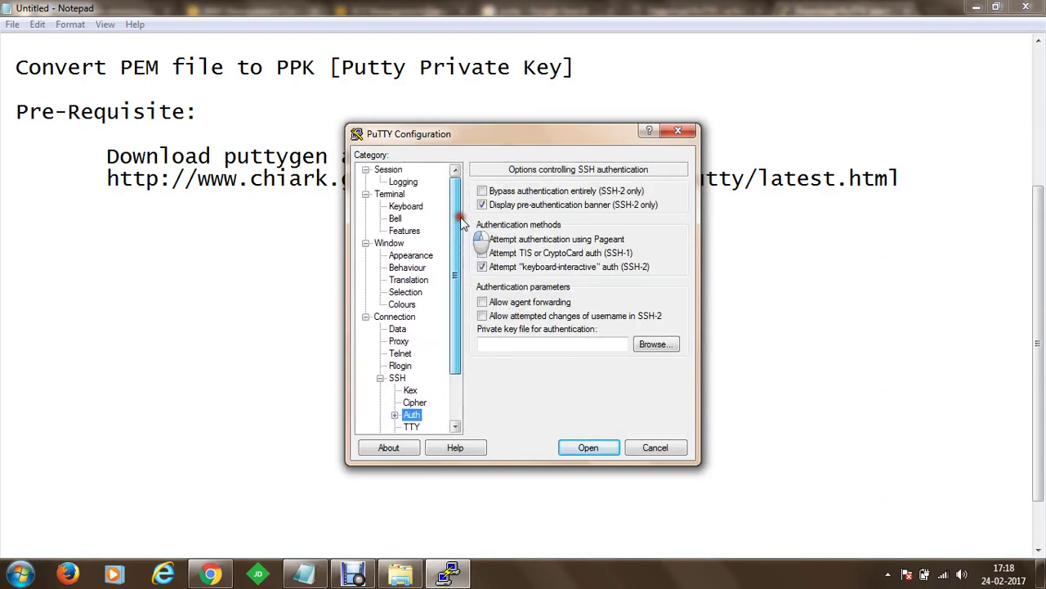
{"action": "left_click", "coordinate": [397, 318]}
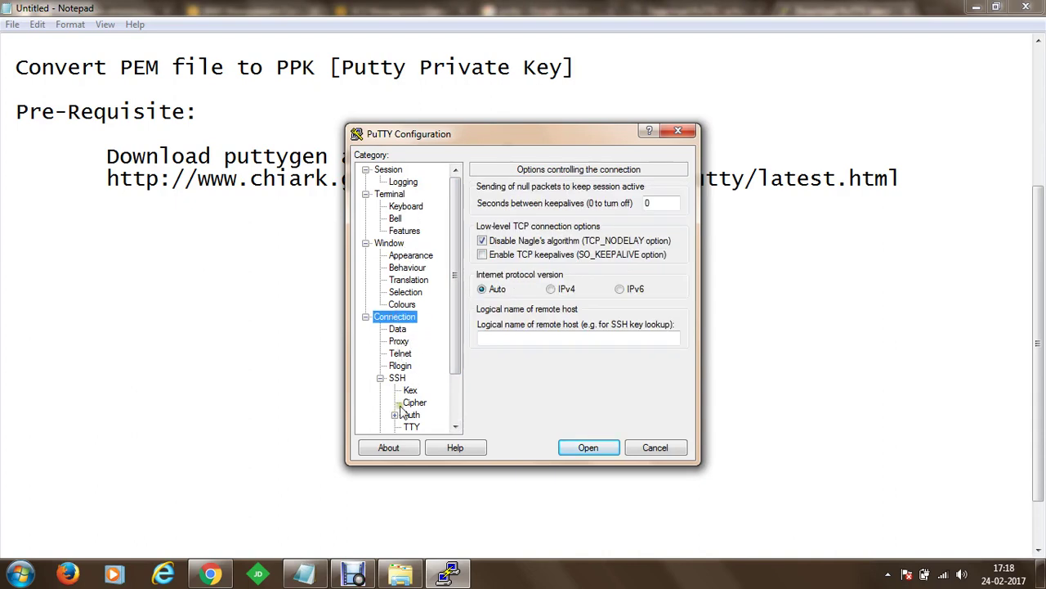
{"action": "left_click", "coordinate": [397, 378]}
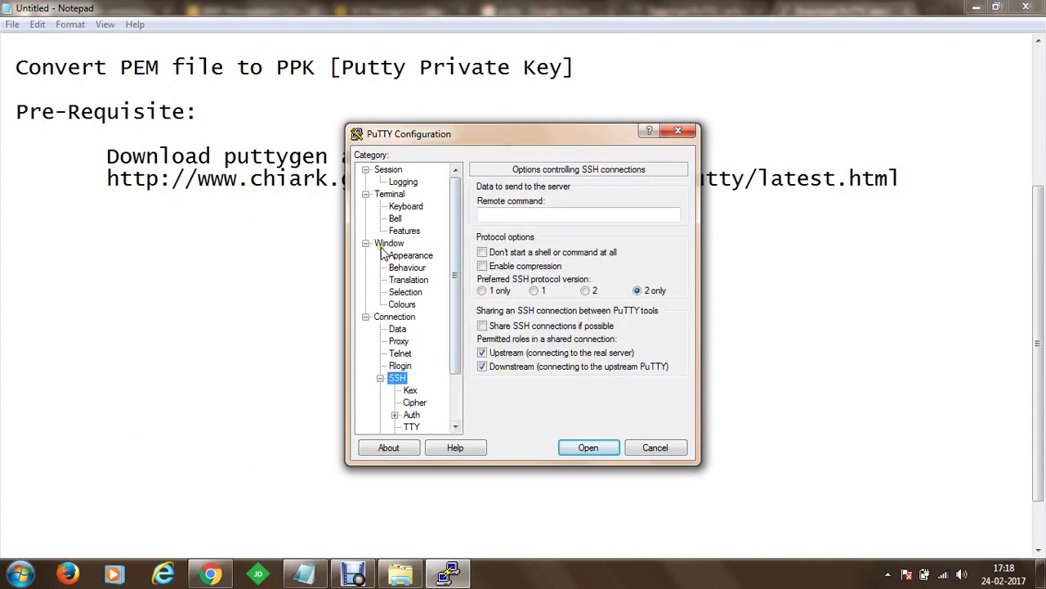
{"action": "left_click", "coordinate": [390, 170]}
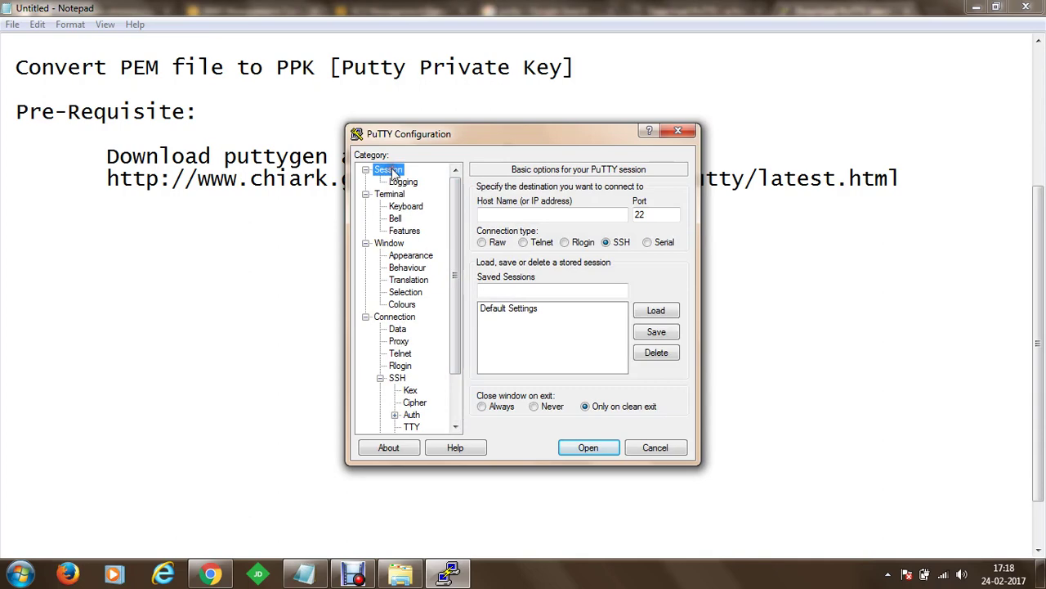
{"action": "left_click", "coordinate": [494, 214]}
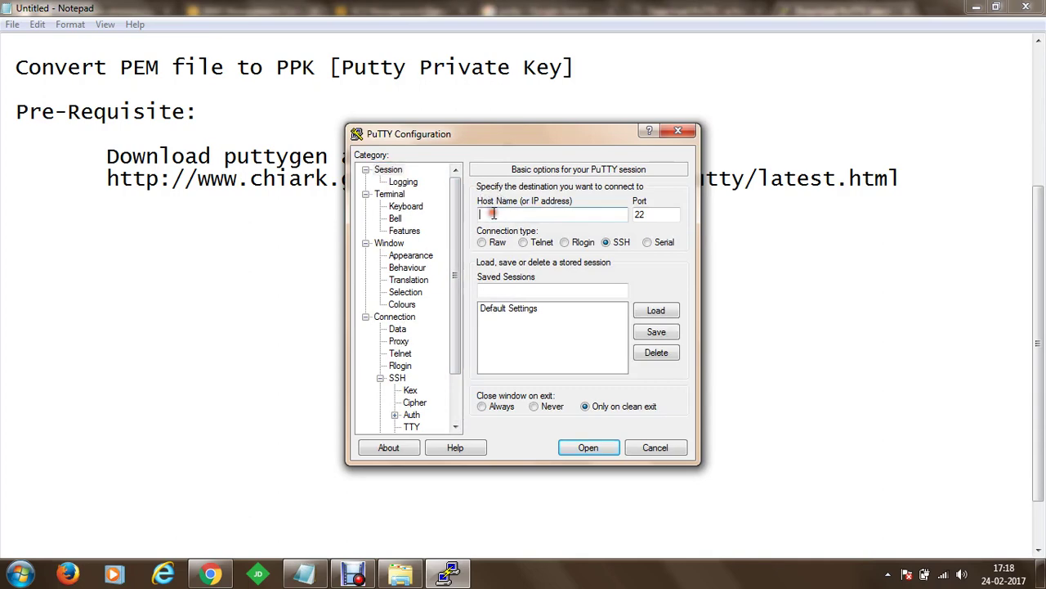
{"action": "left_click", "coordinate": [389, 170]}
- In Chrome's EC2 console, open the connection instructions for the selected instance and copy the root@ host address from the example SSH command
{"action": "left_click", "coordinate": [210, 576]}
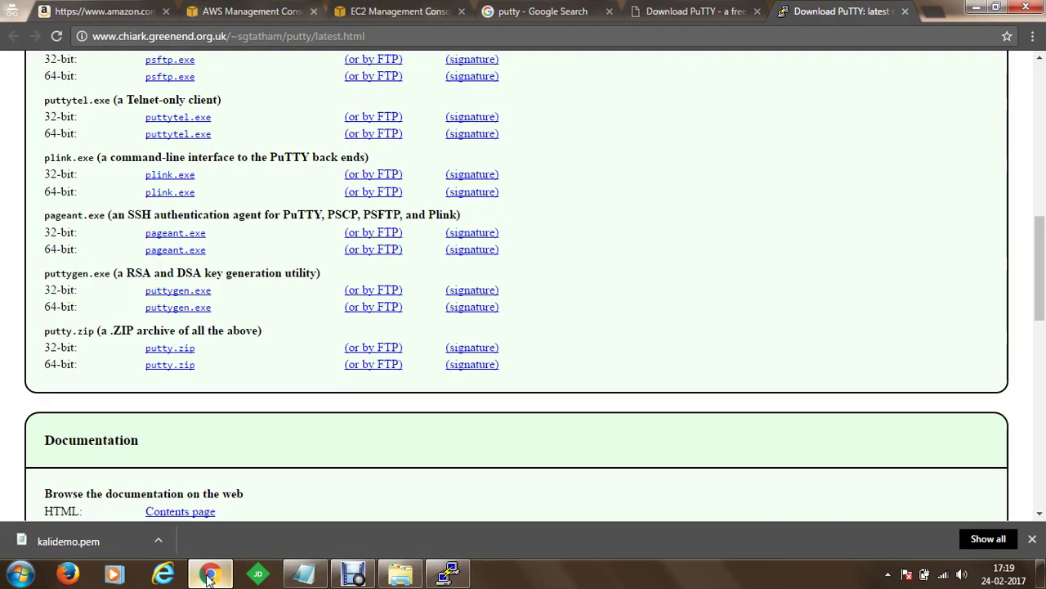
{"action": "left_click", "coordinate": [427, 8]}
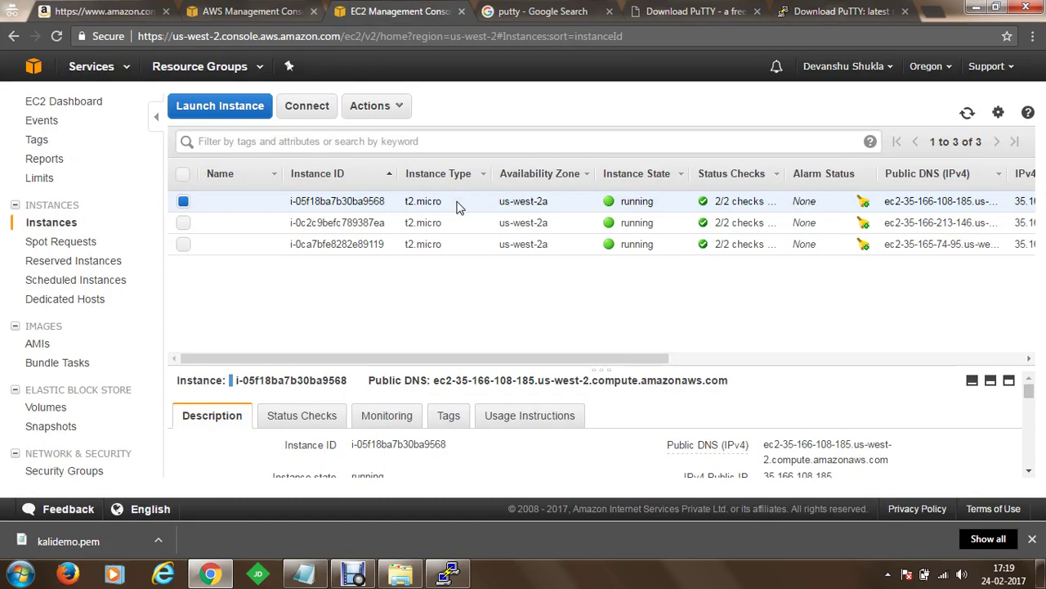
{"action": "left_click", "coordinate": [322, 109]}
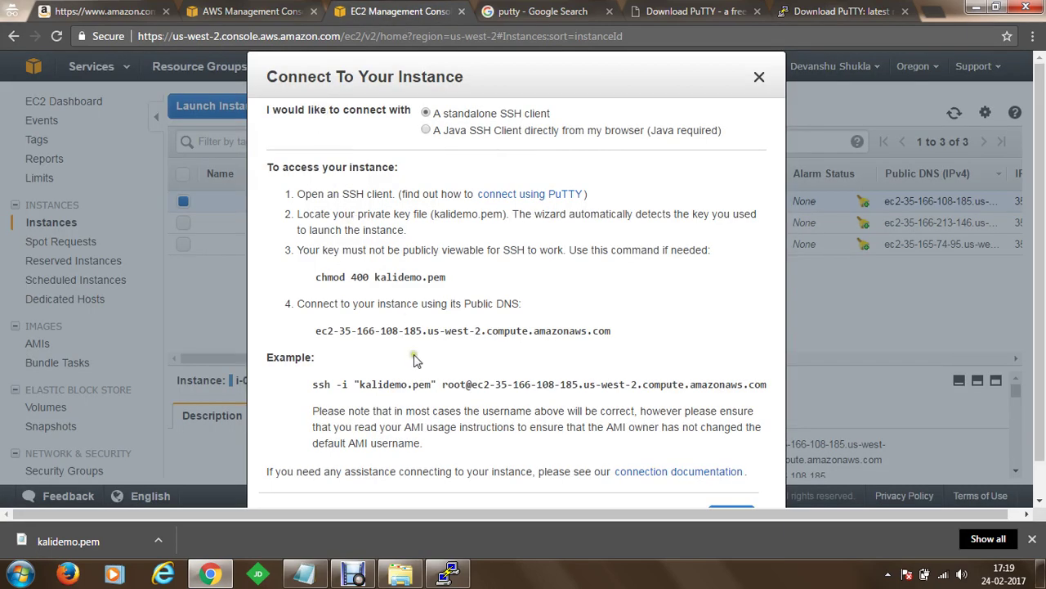
{"action": "left_click_drag", "start_coordinate": [442, 385], "coordinate": [754, 376]}
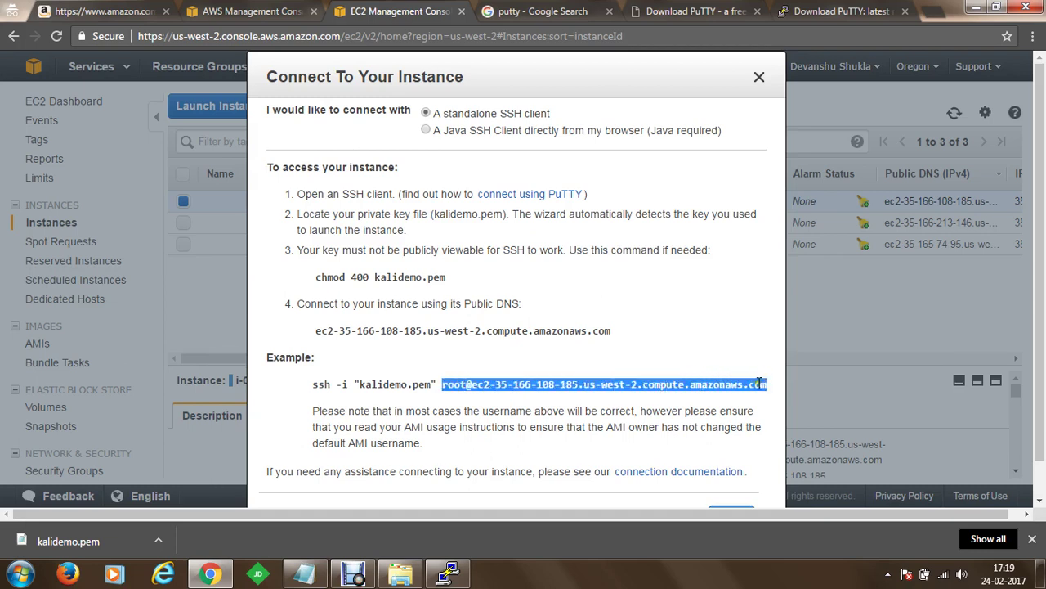
{"action": "right_click", "coordinate": [752, 382]}
{"action": "left_click", "coordinate": [733, 392]}
- Switch to Notepad and paste the copied host address two lines below the PuTTY download link
{"action": "left_click", "coordinate": [304, 575]}
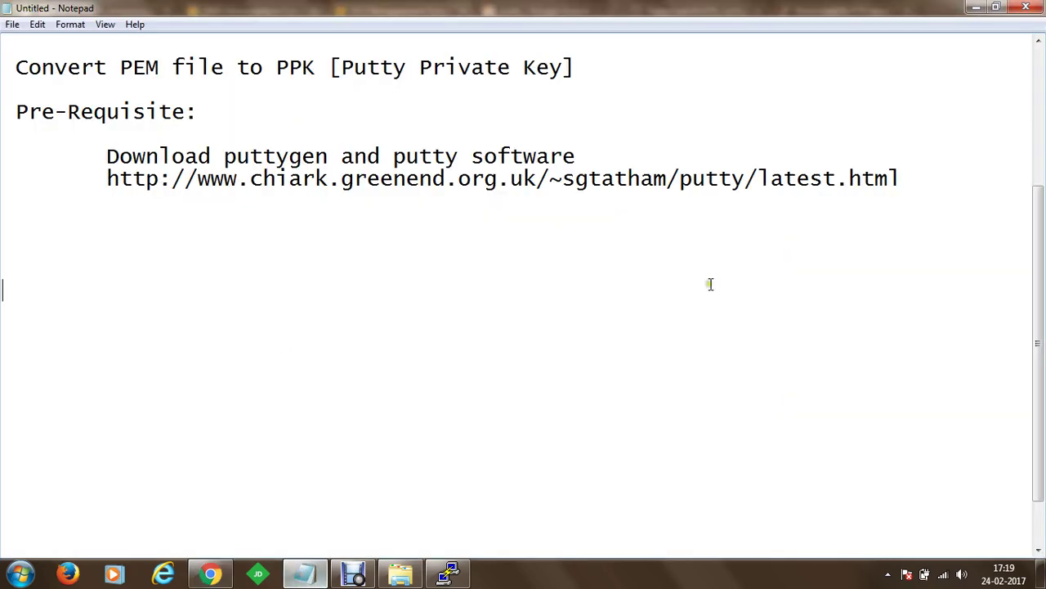
{"action": "left_click", "coordinate": [913, 181]}
{"action": "key", "text": "Return"}
{"action": "key", "text": "Return"}
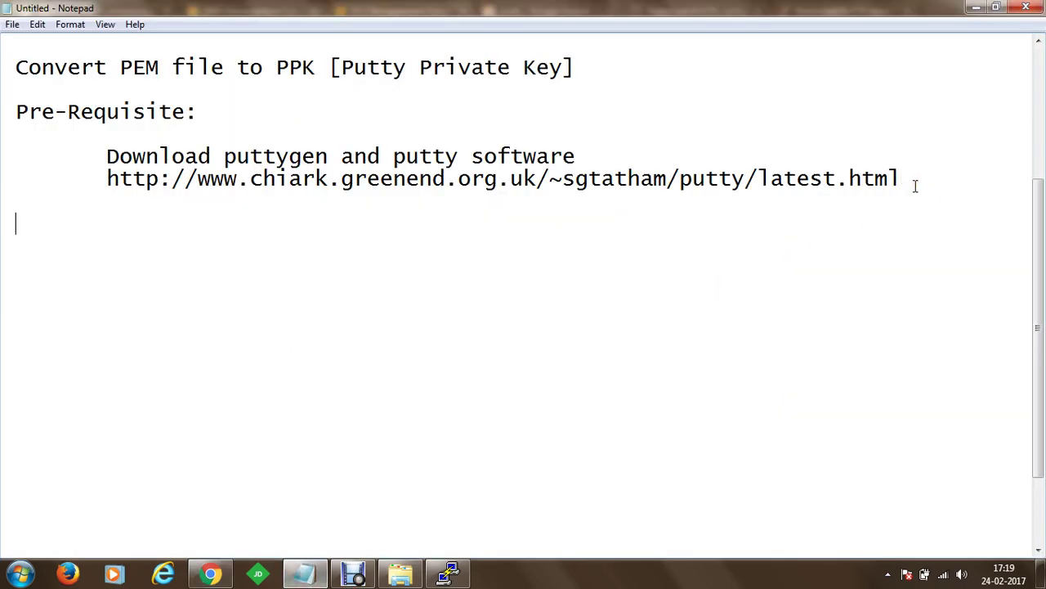
{"action": "key", "text": "ctrl+v"}
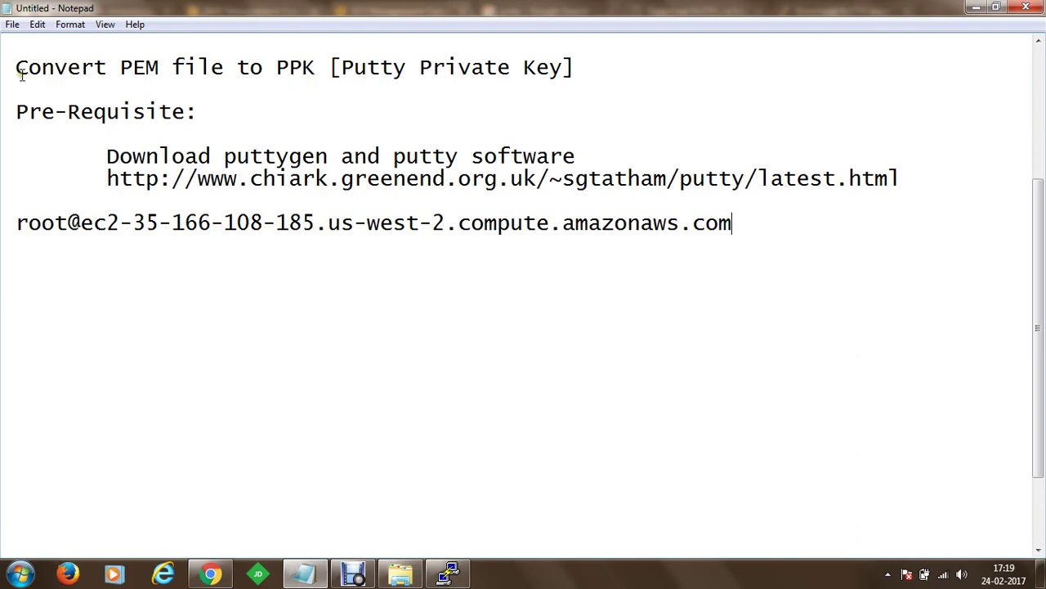
- Replace the username root with ec2-user in the pasted host address
{"action": "left_click", "coordinate": [64, 222]}
{"action": "key", "text": "BackSpace"}
{"action": "key", "text": "BackSpace"}
{"action": "key", "text": "BackSpace"}
{"action": "key", "text": "BackSpace"}
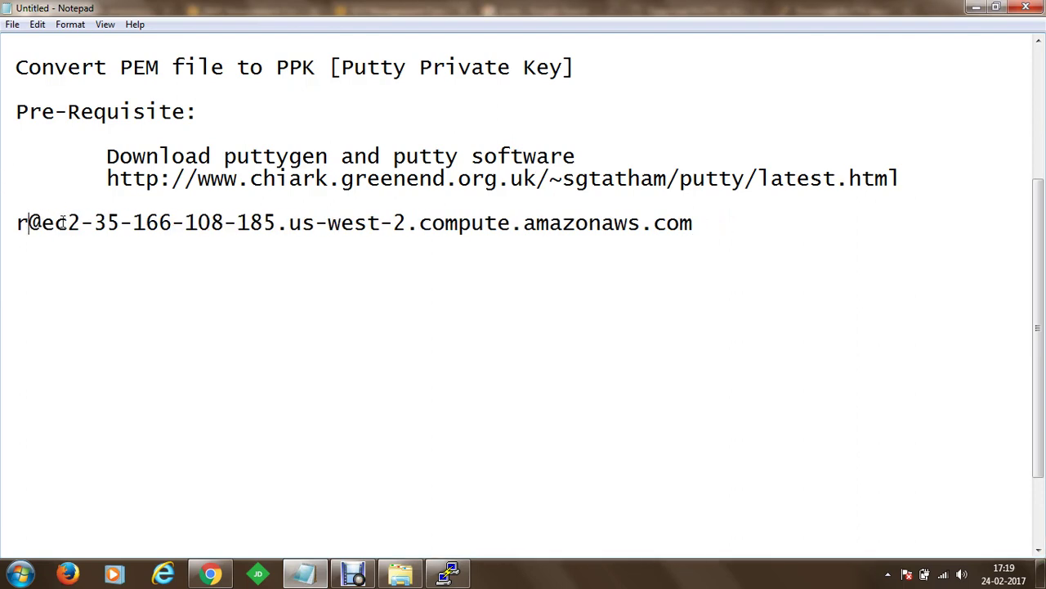
{"action": "type", "text": "ec2-user"}
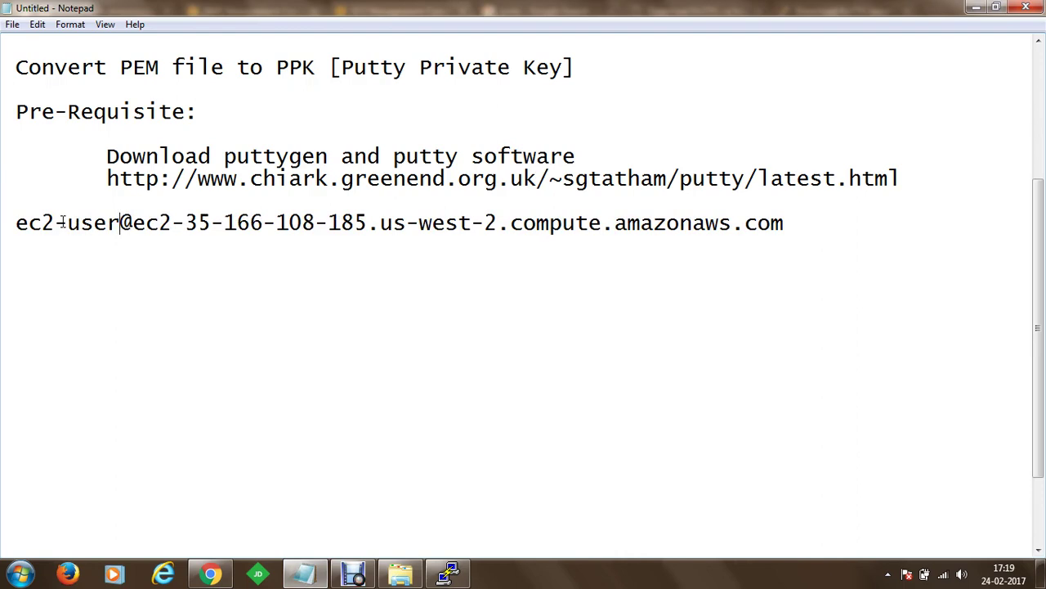
{"action": "left_click", "coordinate": [15, 226]}
{"action": "key", "text": "shift+End"}
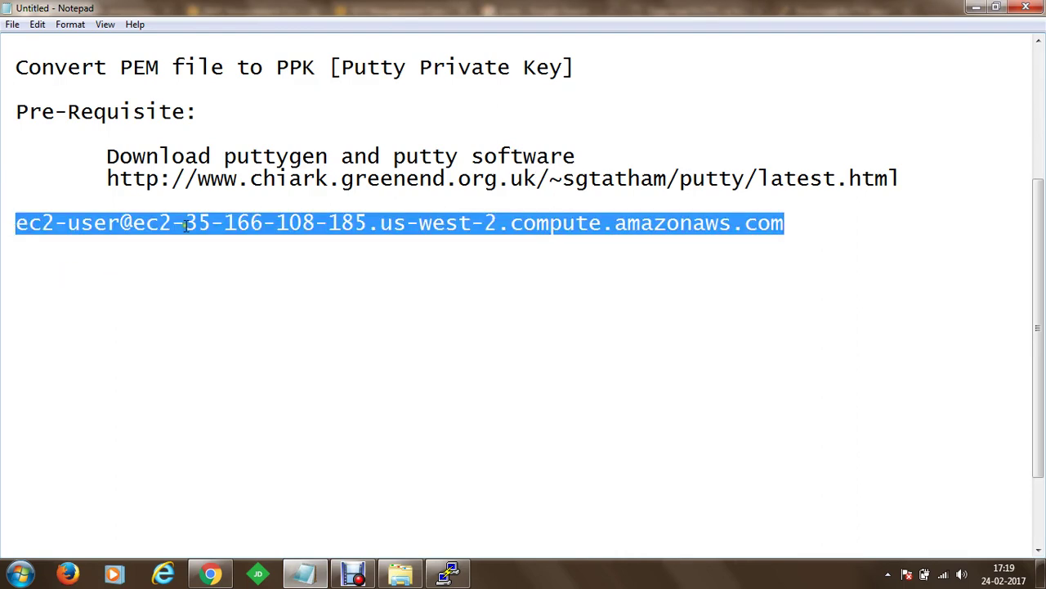
{"action": "right_click", "coordinate": [402, 212]}
{"action": "left_click", "coordinate": [440, 266]}
{"action": "left_click", "coordinate": [447, 572]}
{"action": "right_click", "coordinate": [498, 211]}
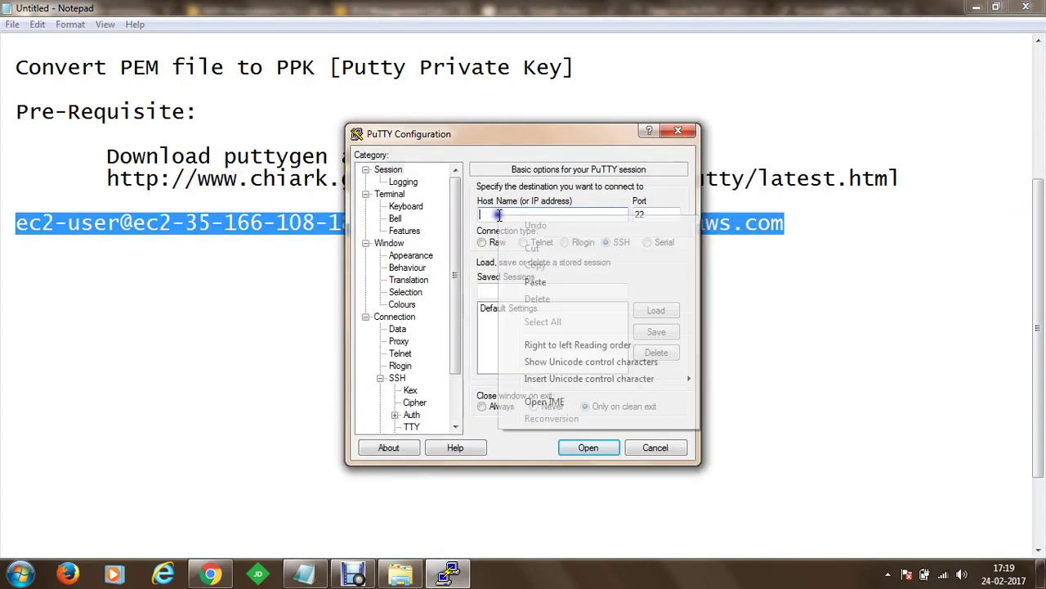
{"action": "left_click", "coordinate": [536, 277]}
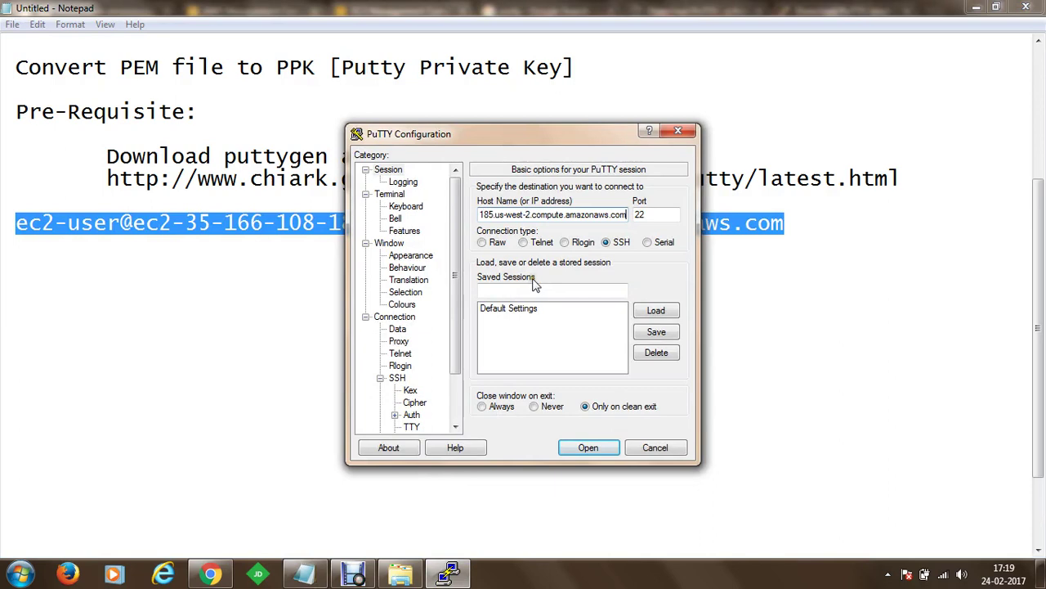
{"action": "left_click", "coordinate": [656, 214]}
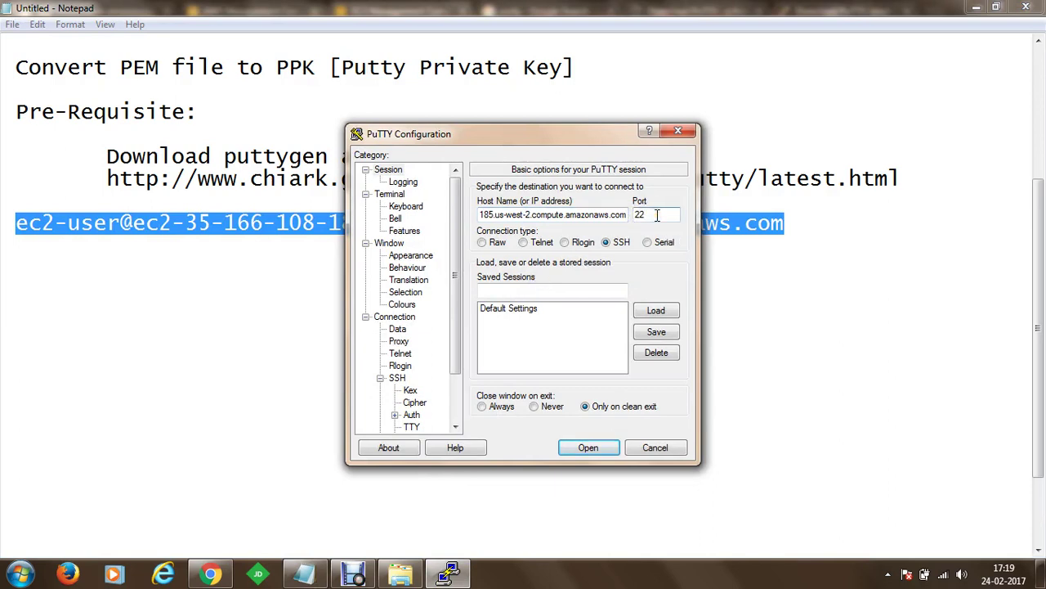
- Set kalidemo.ppk from the ethical_hacking_training_2 folder on Local Disk (C:) as the private key file for SSH authentication
{"action": "scroll", "coordinate": [458, 330], "scroll_direction": "down", "scroll_amount": 1}
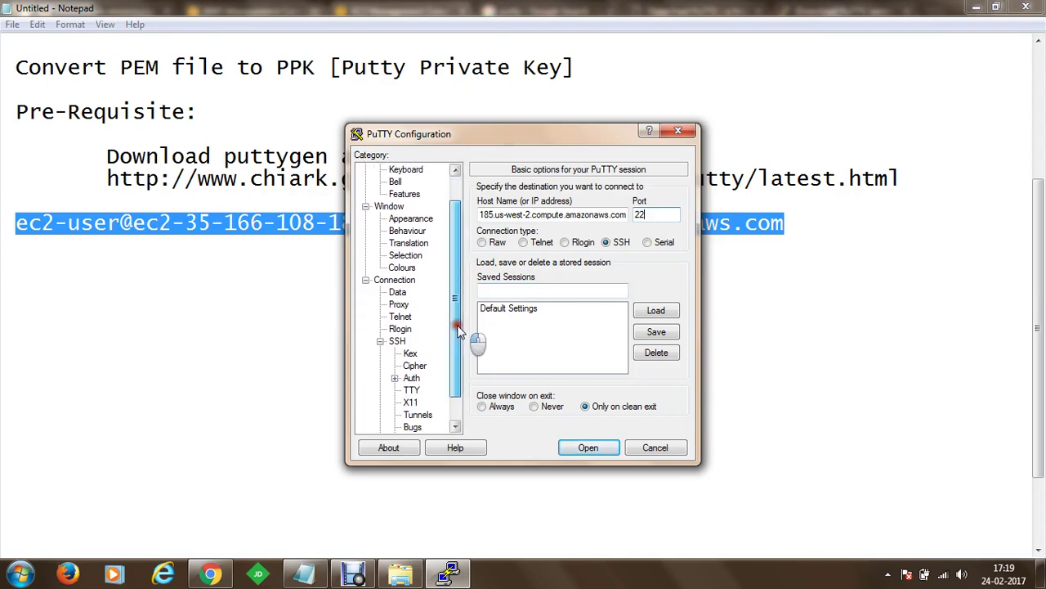
{"action": "scroll", "coordinate": [458, 329], "scroll_direction": "down", "scroll_amount": 1}
{"action": "left_click", "coordinate": [411, 353]}
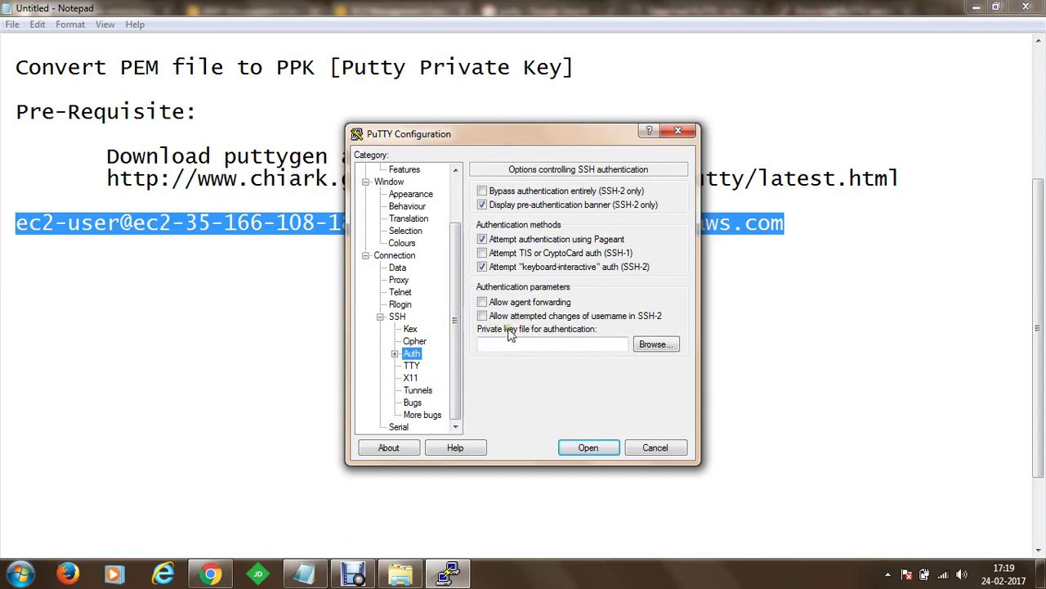
{"action": "left_click", "coordinate": [671, 346]}
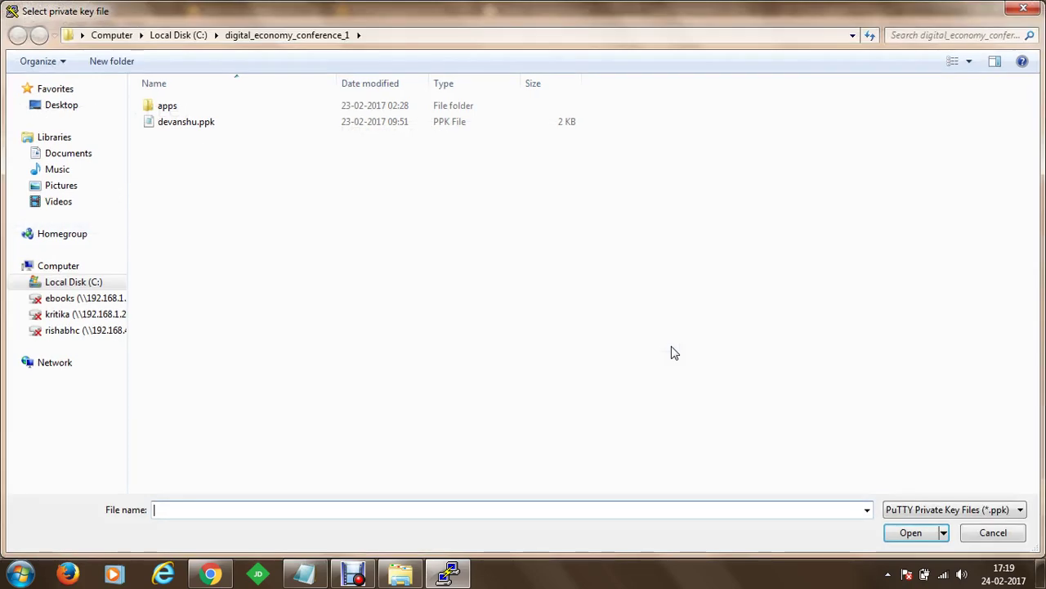
{"action": "left_click", "coordinate": [186, 37]}
{"action": "scroll", "coordinate": [195, 175], "scroll_direction": "down", "scroll_amount": 8}
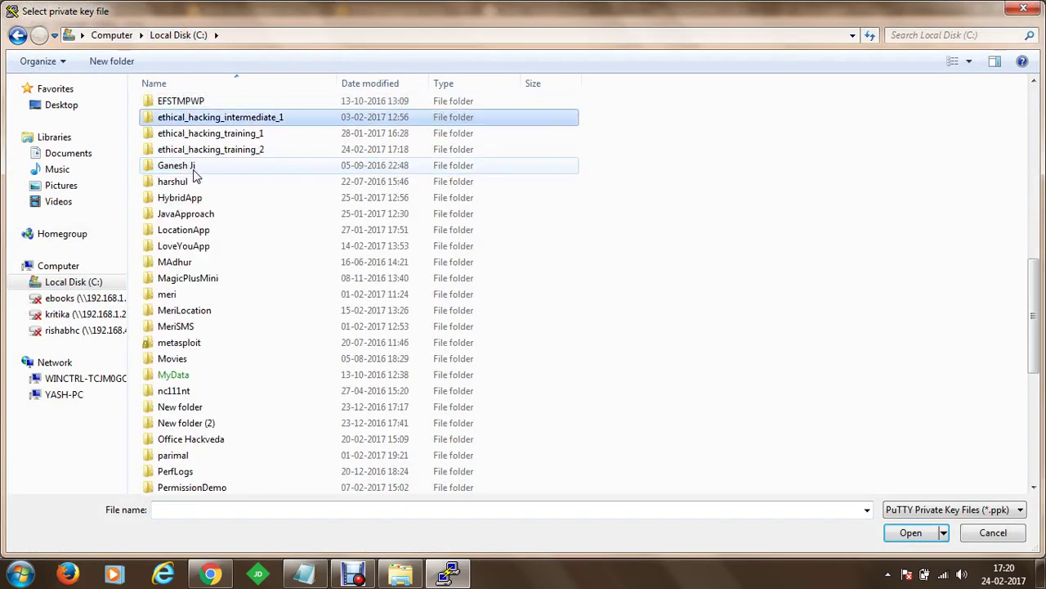
{"action": "key", "text": "Down"}
{"action": "key", "text": "Down"}
{"action": "key", "text": "Return"}
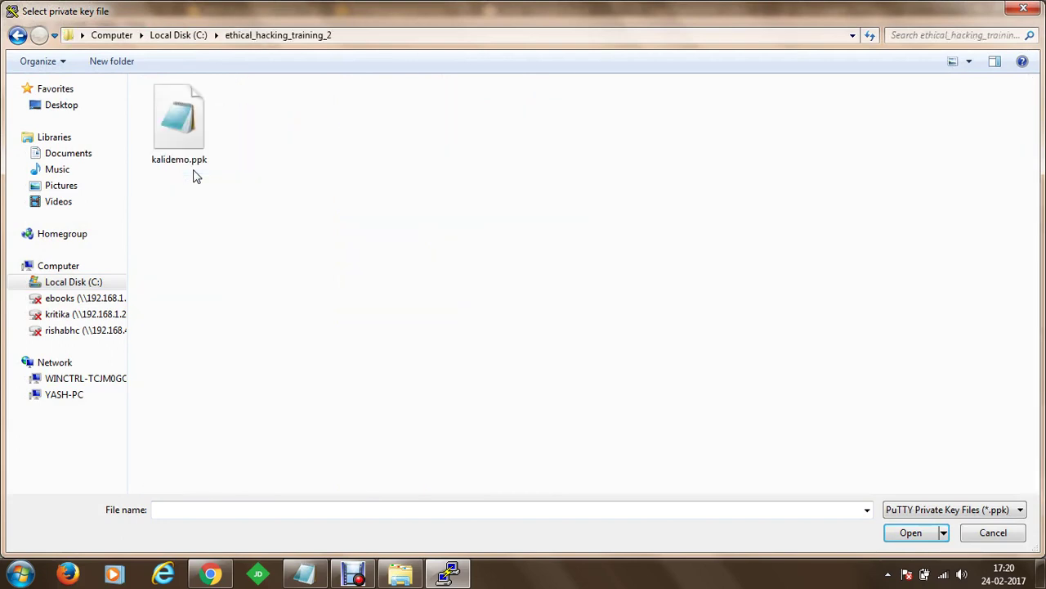
{"action": "left_click", "coordinate": [187, 145]}
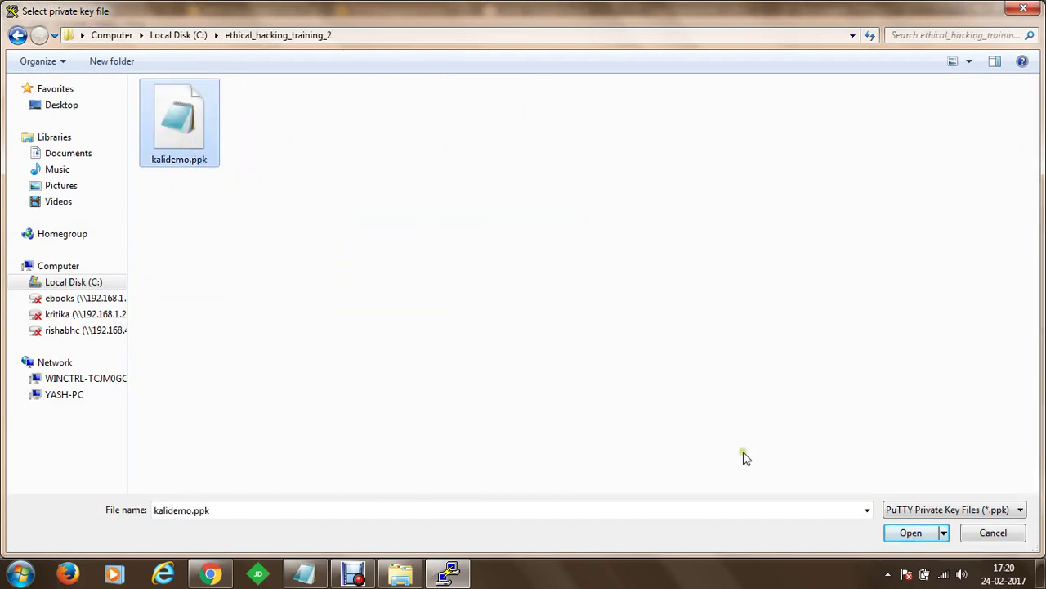
{"action": "left_click", "coordinate": [891, 535]}
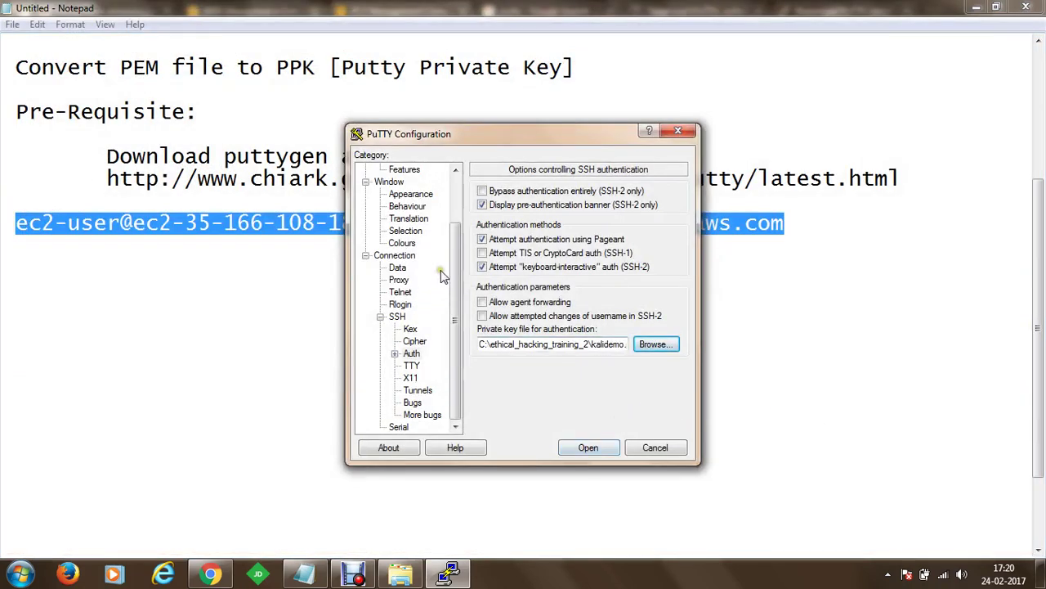
- Set the terminal window's Courier New font size to 20
{"action": "left_click", "coordinate": [417, 194]}
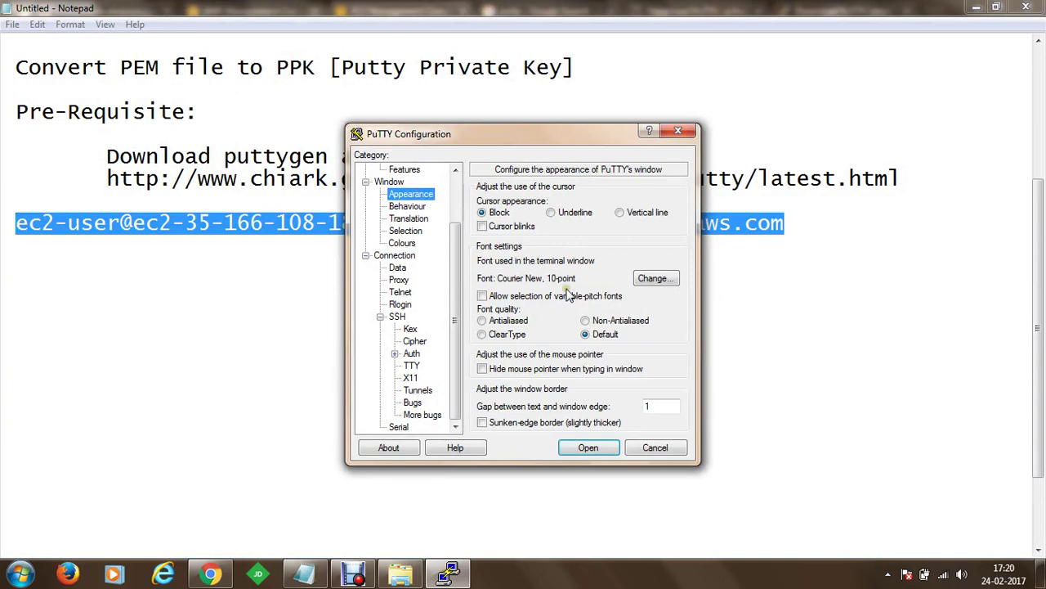
{"action": "left_click", "coordinate": [657, 279]}
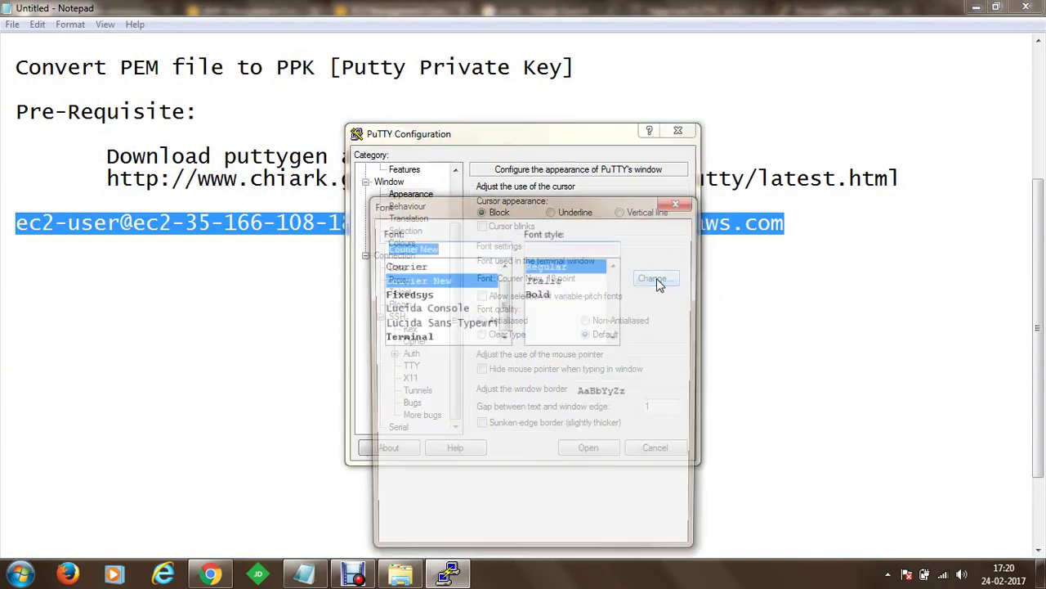
{"action": "left_click", "coordinate": [652, 331]}
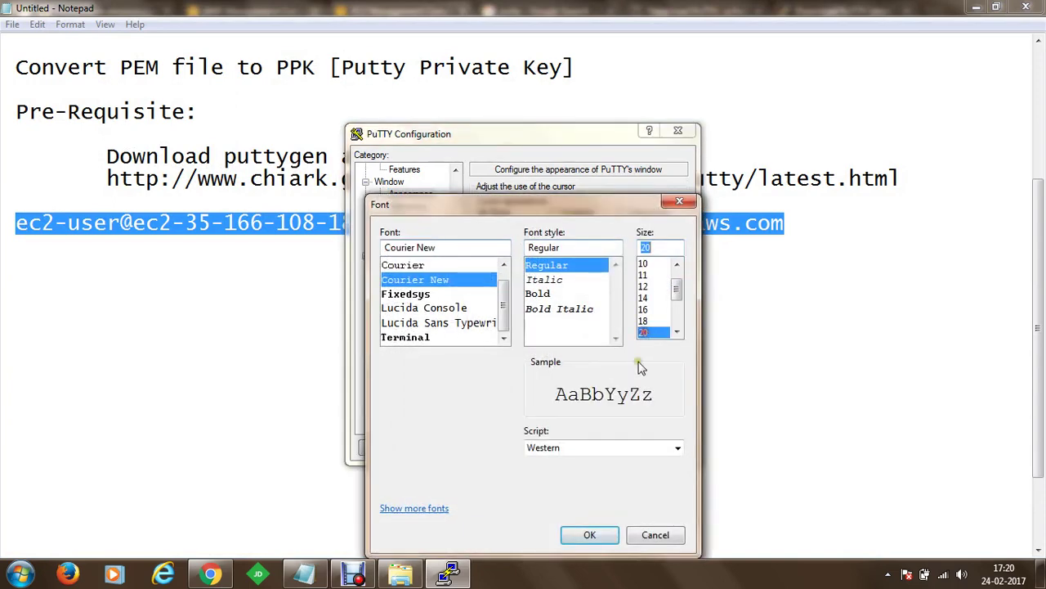
{"action": "left_click", "coordinate": [589, 534]}
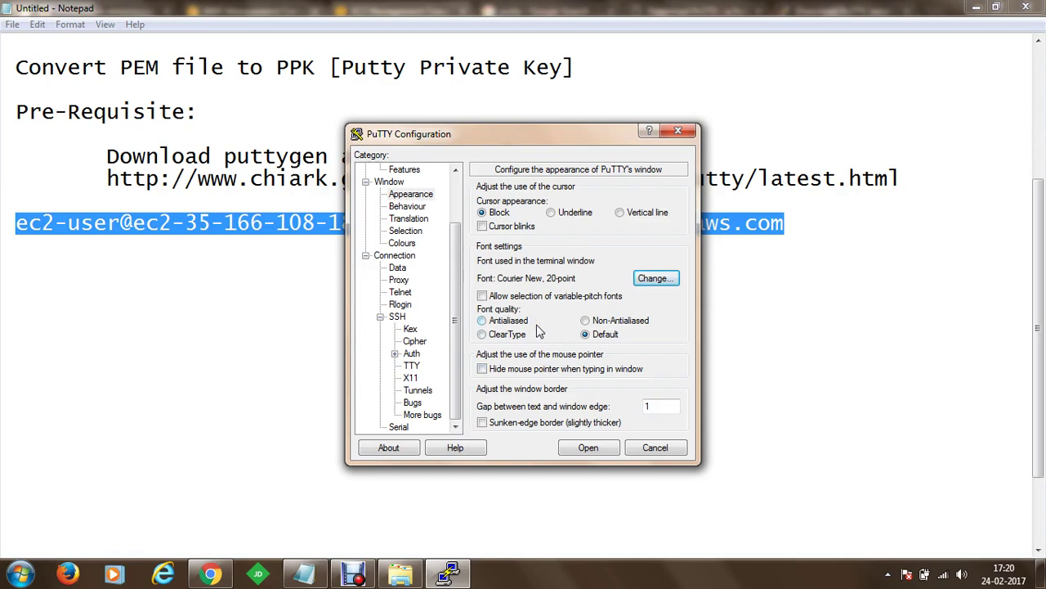
- Open the SSH session in a maximized terminal, trust and cache the server's host key, and submit the private key passphrase
{"action": "left_click", "coordinate": [596, 450]}
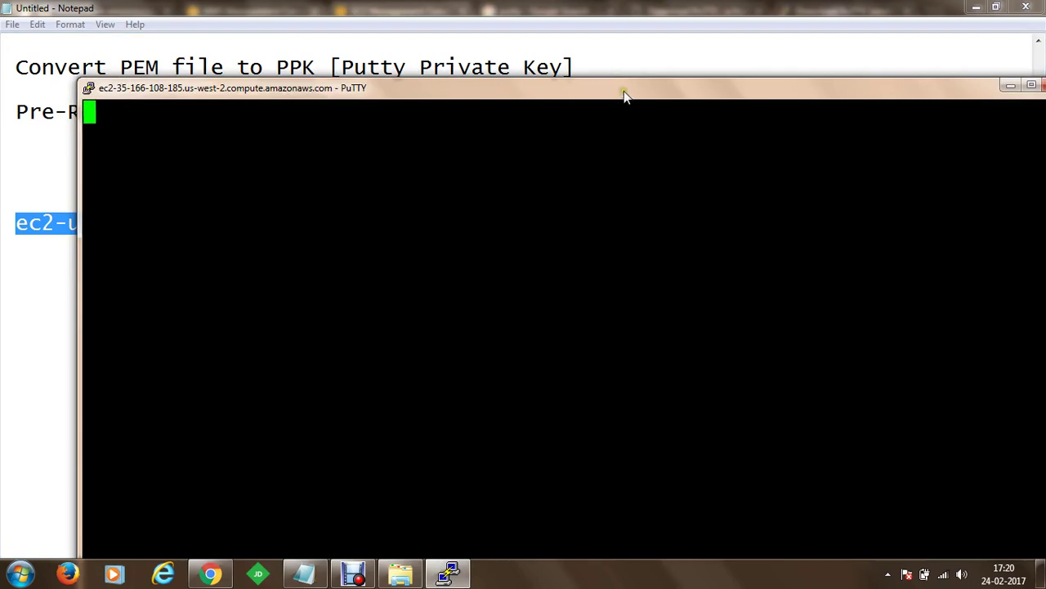
{"action": "left_click_drag", "start_coordinate": [624, 96], "coordinate": [595, 34]}
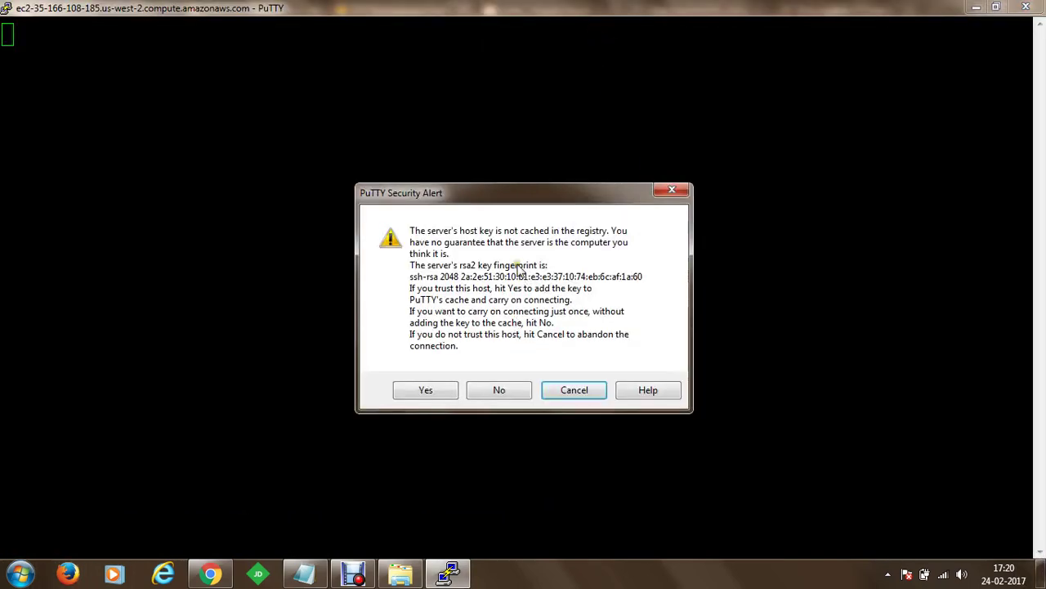
{"action": "left_click", "coordinate": [426, 391]}
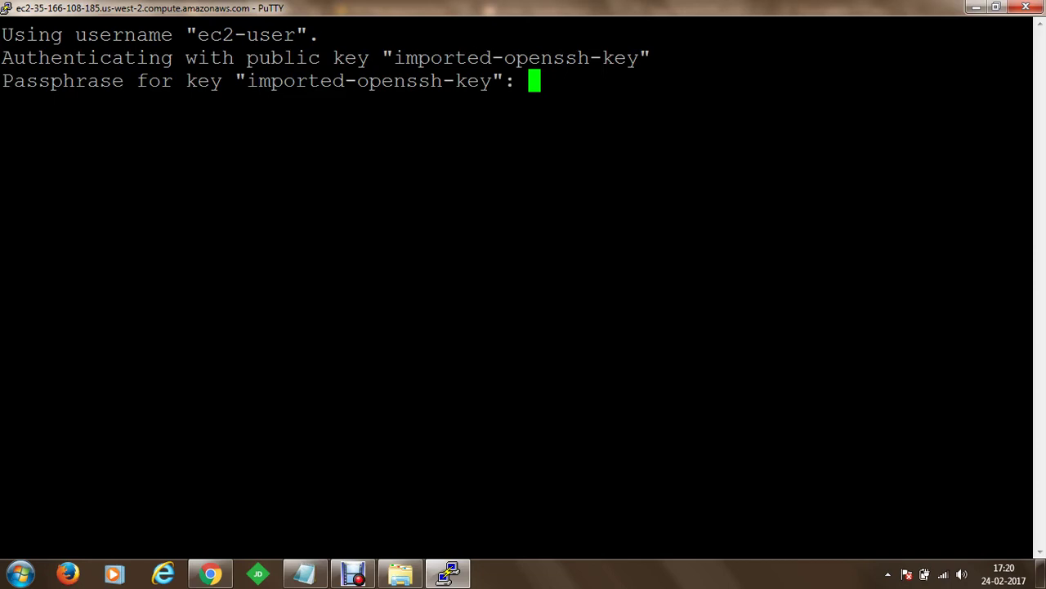
{"action": "key", "text": "Return"}
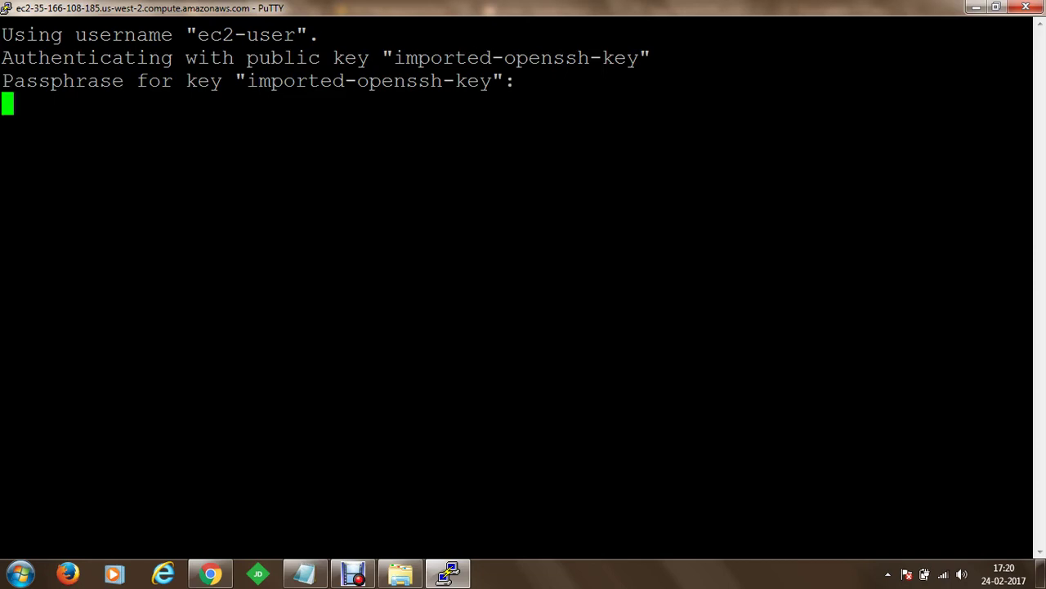